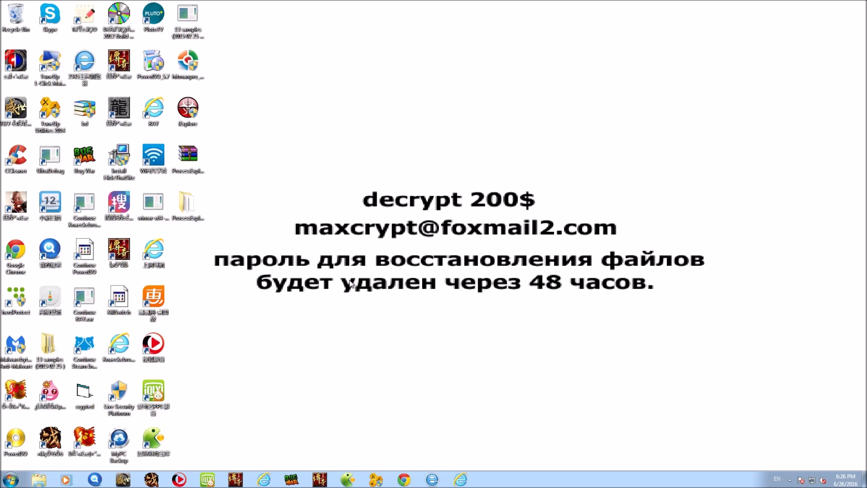
Select and deselect some desktop icons, then bring up the VM's power menu from the top toolbar.
left_click_drag(272, 35, 33, 417)
left_click(213, 370)
mouse_move(228, 2)
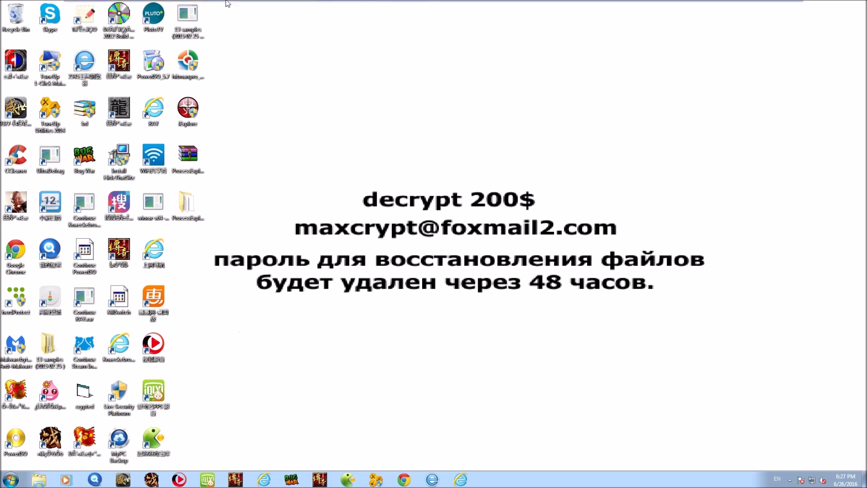
left_click(212, 6)
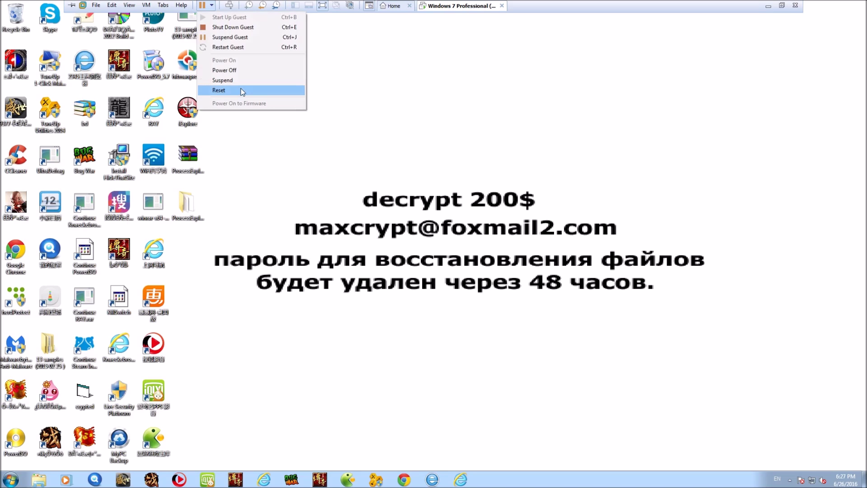
Reset the Windows 7 virtual machine from the power menu and confirm the reset.
left_click(186, 388)
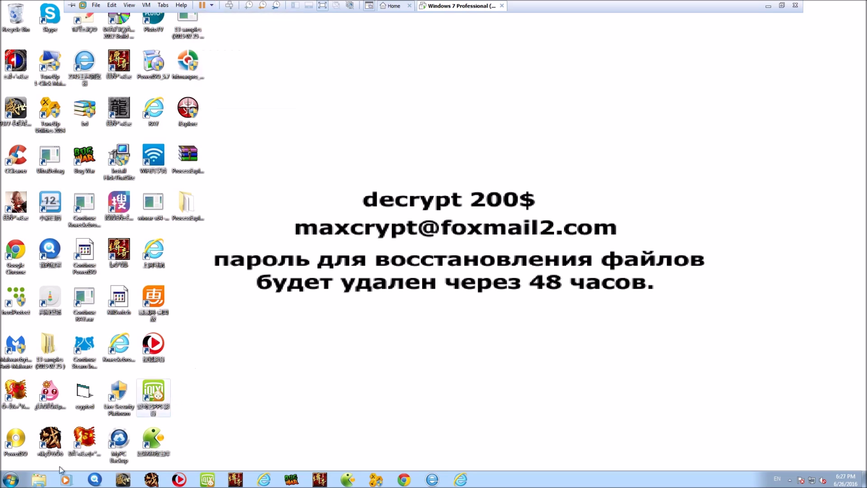
mouse_move(242, 2)
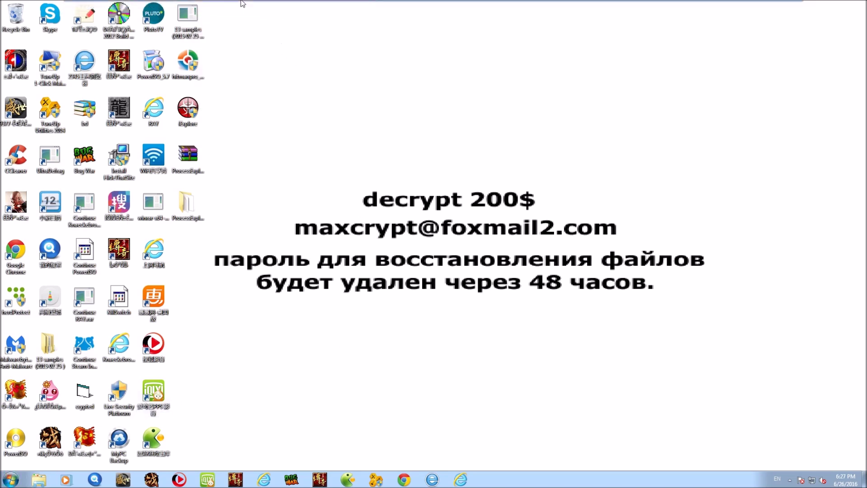
left_click(211, 5)
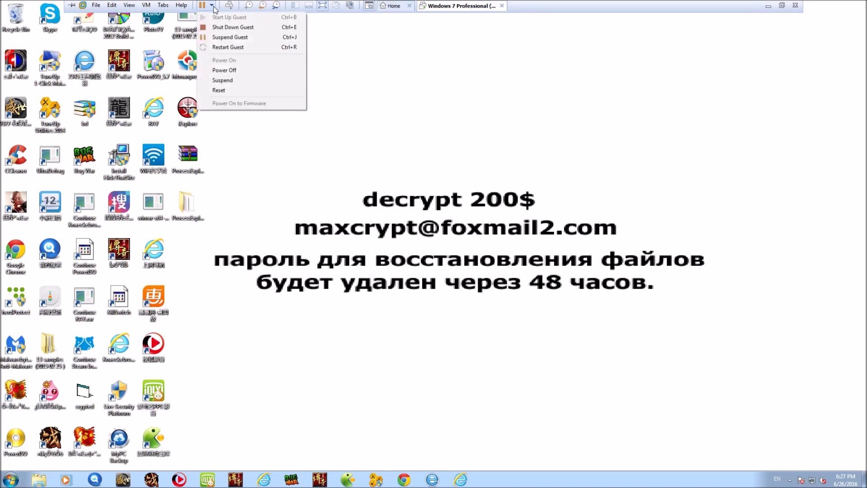
left_click(234, 88)
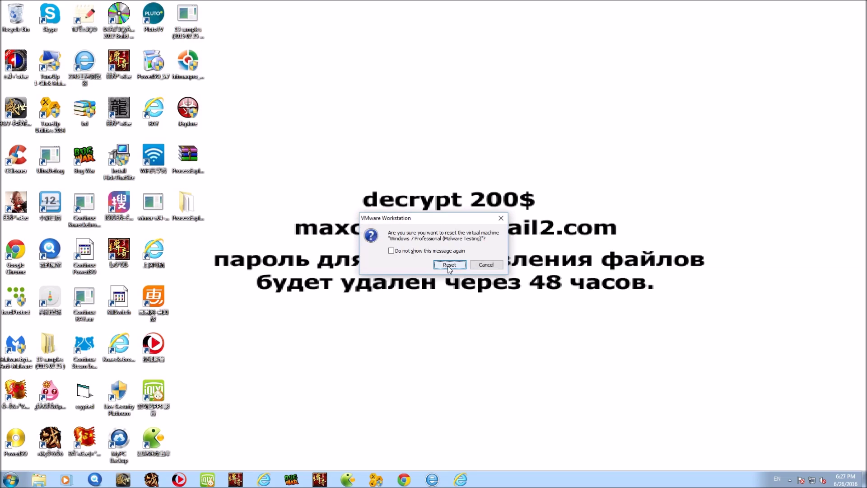
left_click(450, 265)
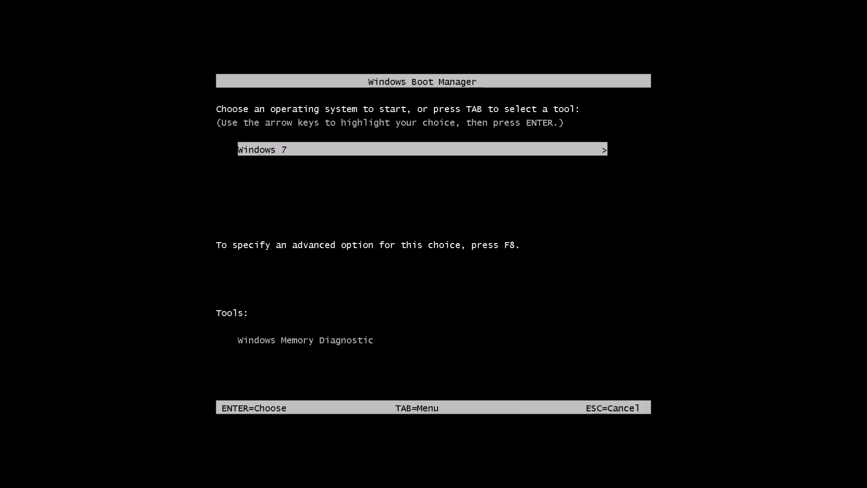
Reset the virtual machine once more so it boots from the Kaspersky Rescue Disk 10 CD.
mouse_move(267, 2)
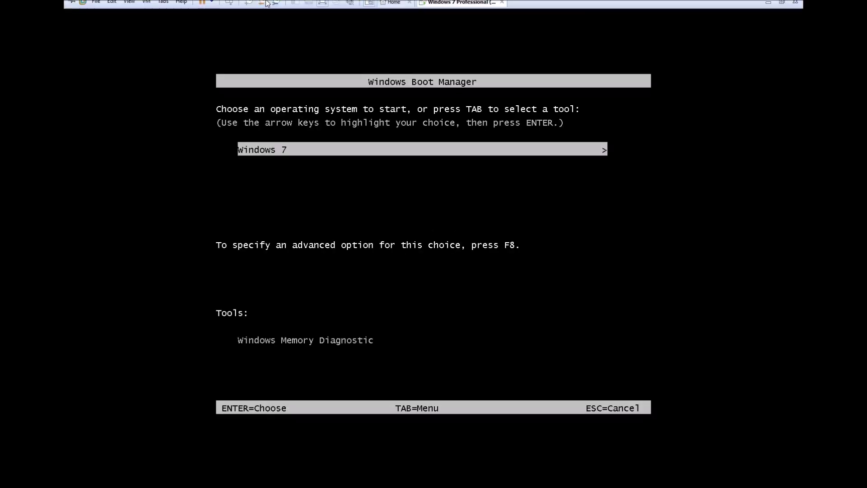
left_click(211, 4)
left_click(220, 90)
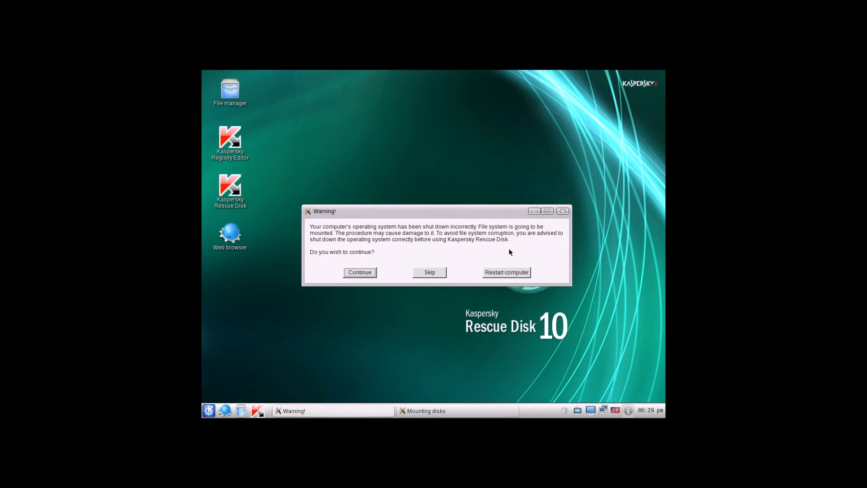
Continue past the improper-shutdown warning so the disks get mounted.
left_click(356, 274)
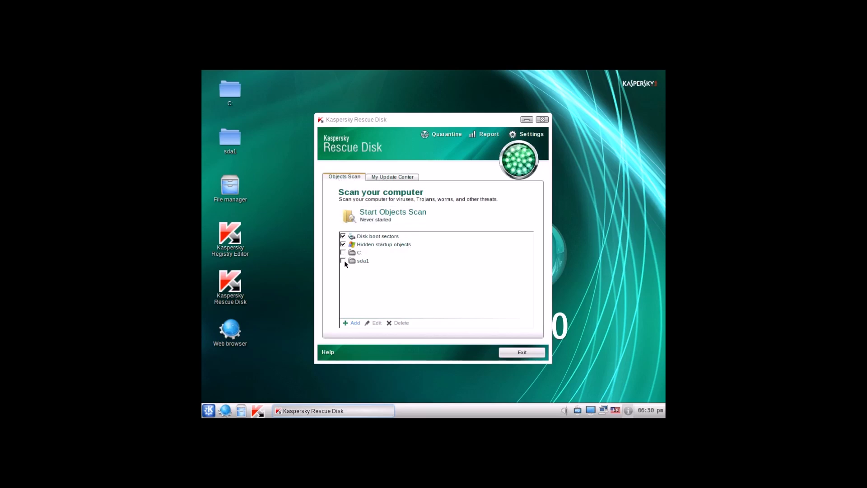
Tick drives C: and sda1 in the Objects Scan list.
left_click(370, 264)
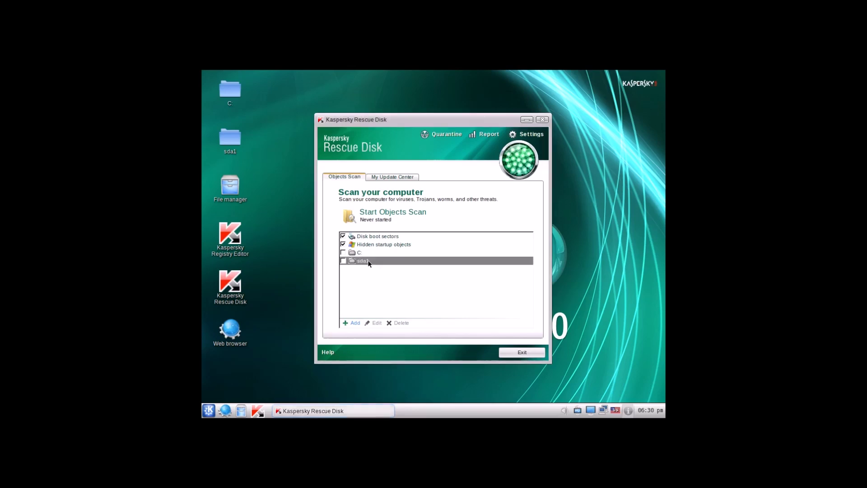
left_click(343, 253)
left_click(343, 261)
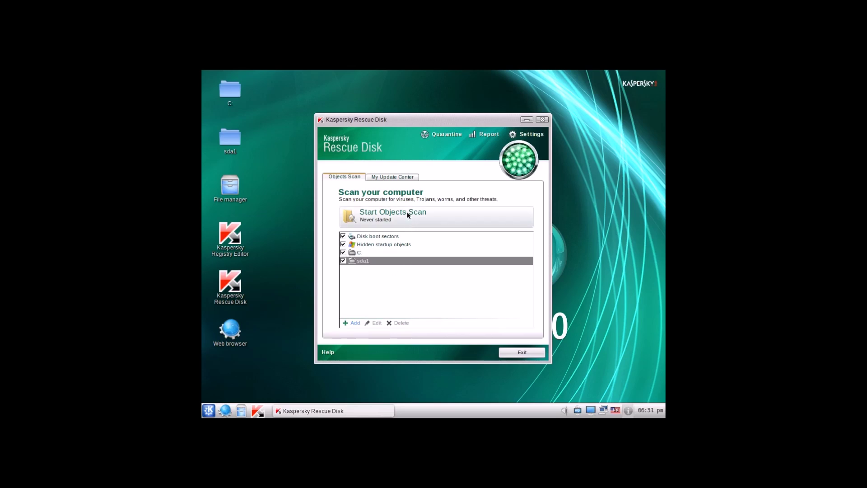
Start a virus database update from My Update Center.
left_click(399, 181)
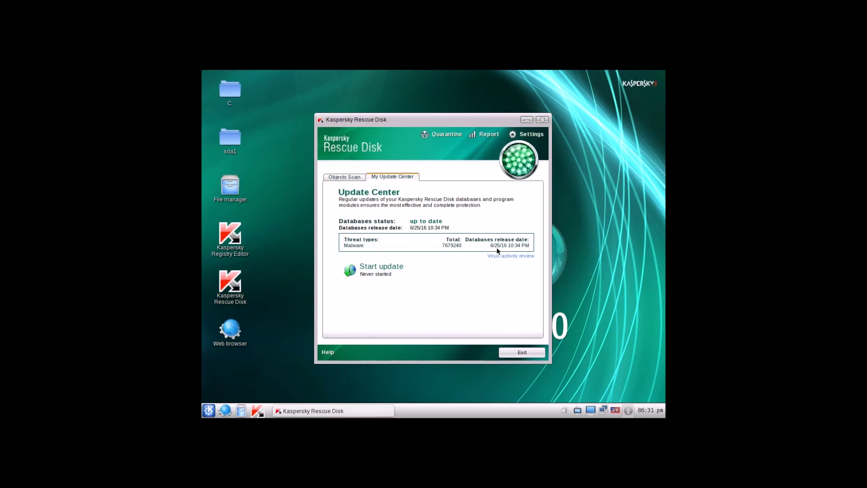
left_click(402, 271)
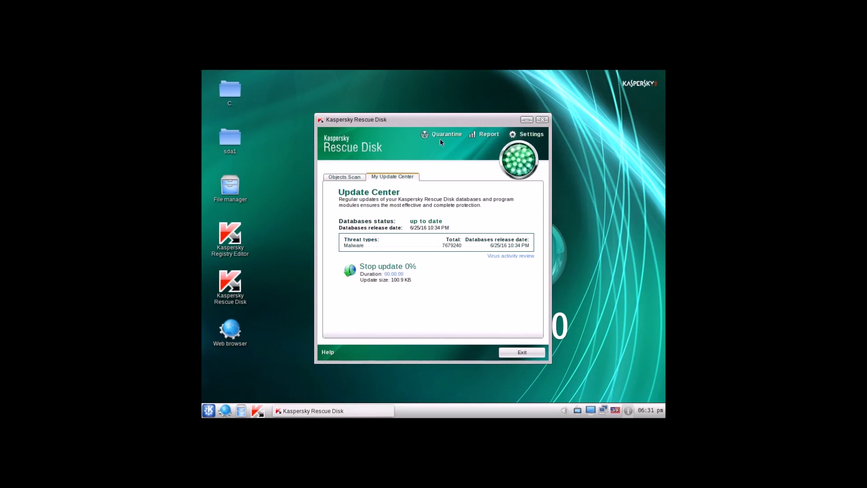
left_click(513, 136)
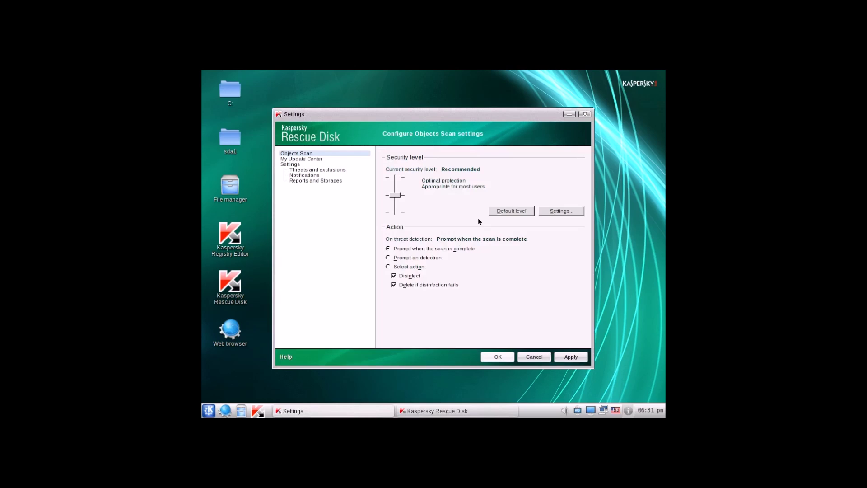
Review the Recommended-level Objects Scan options, including the Additional tab, then cancel.
left_click(550, 210)
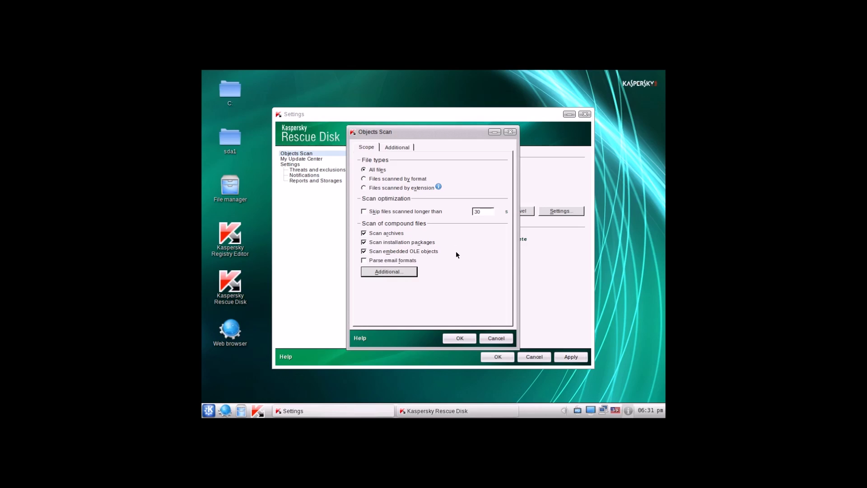
left_click(398, 148)
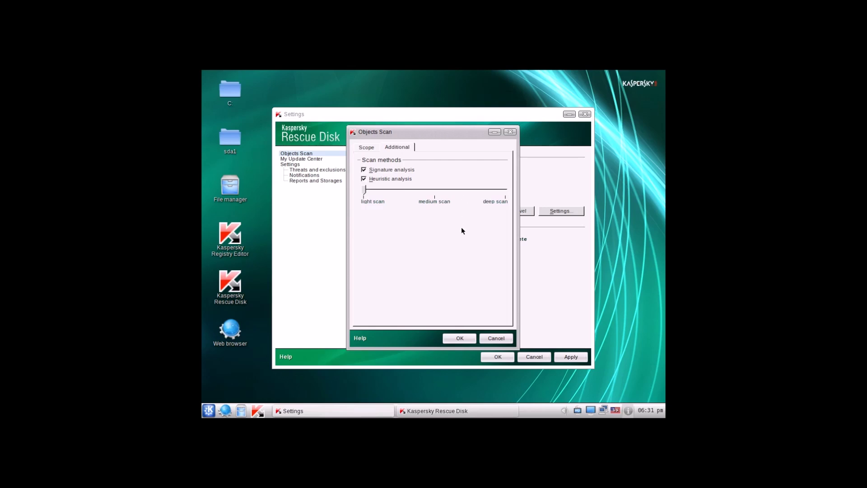
left_click(494, 338)
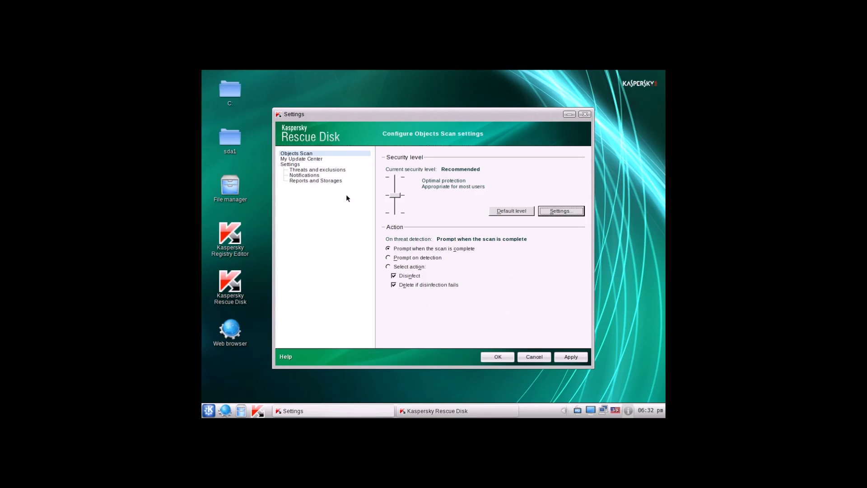
Review the update source and detectable threat type settings without changing anything.
left_click(310, 159)
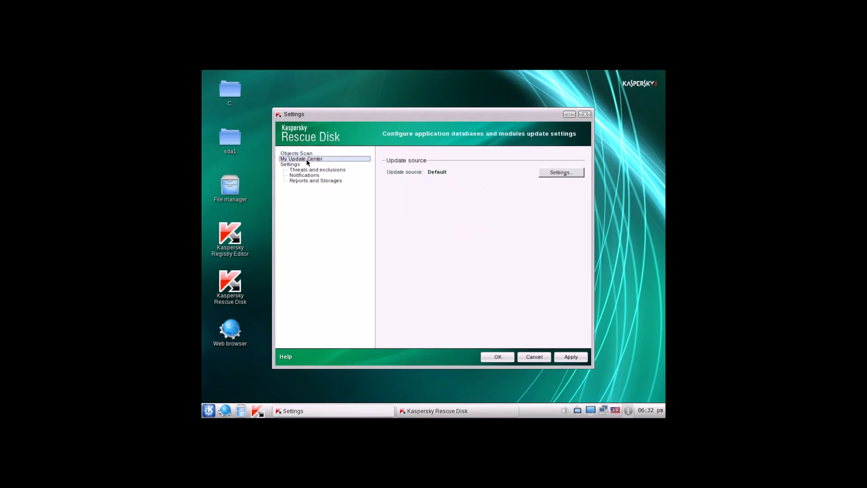
left_click(550, 173)
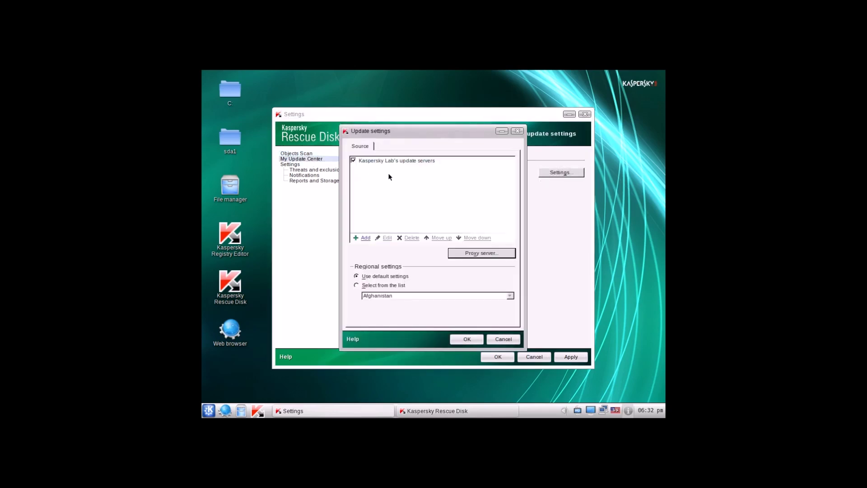
left_click(498, 342)
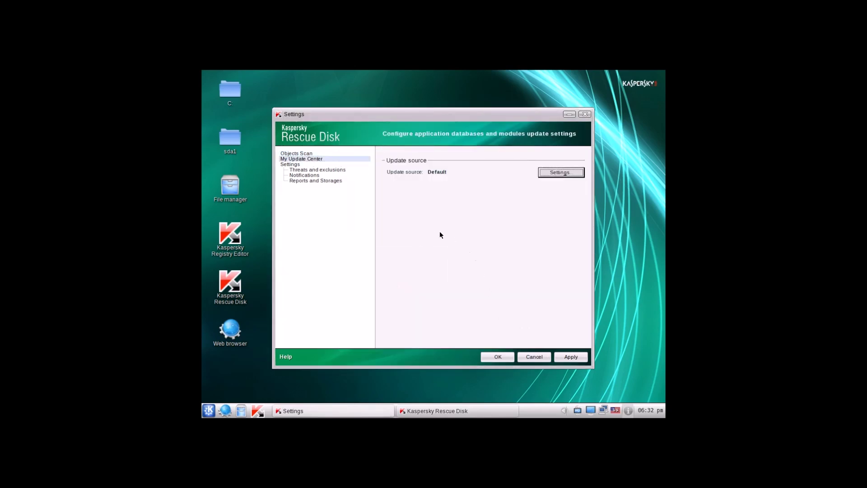
left_click(296, 164)
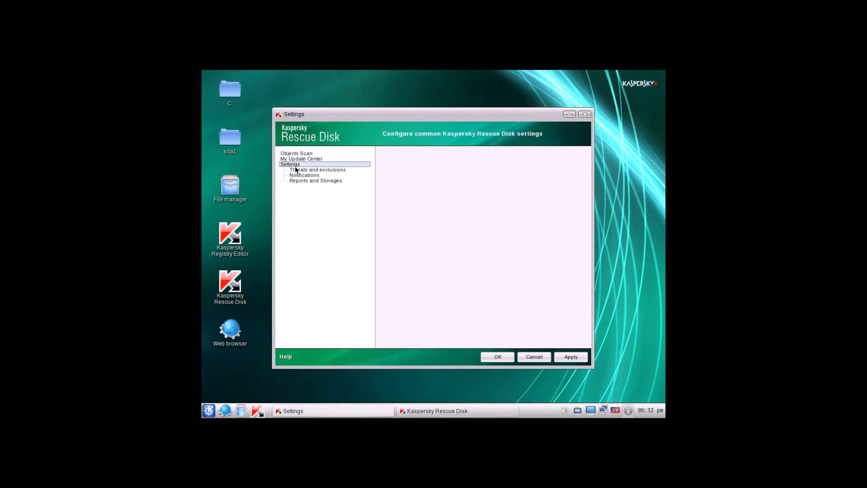
left_click(296, 169)
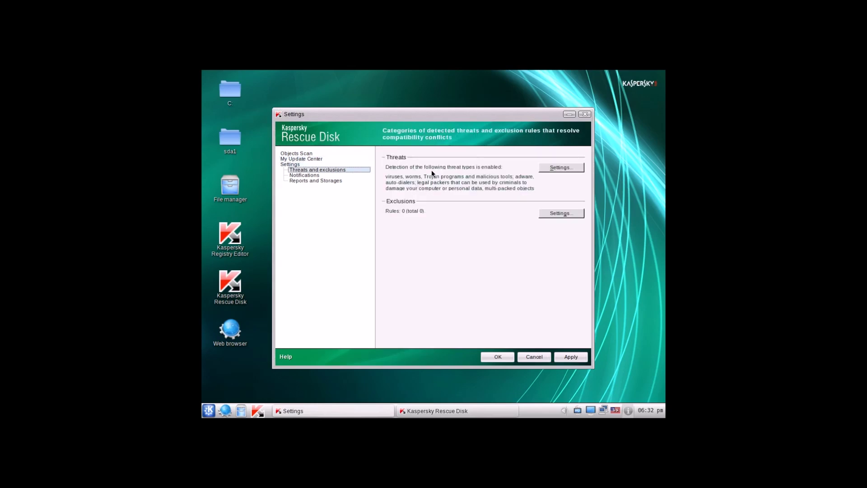
left_click(562, 167)
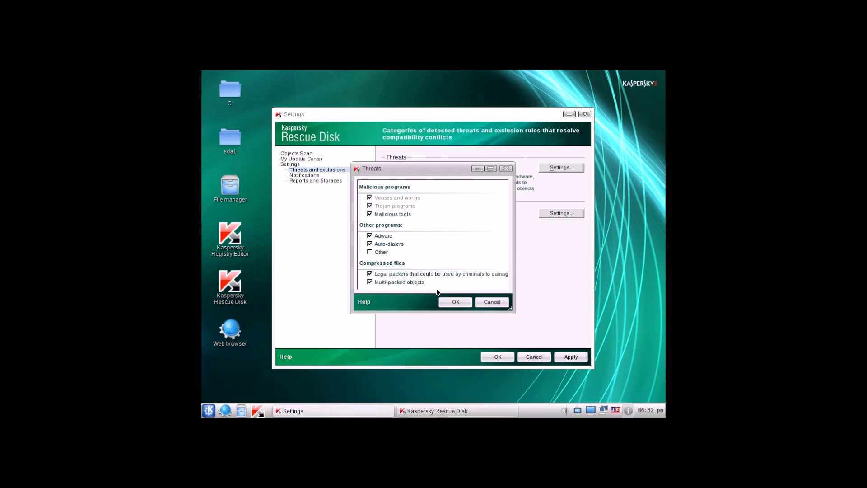
left_click(503, 306)
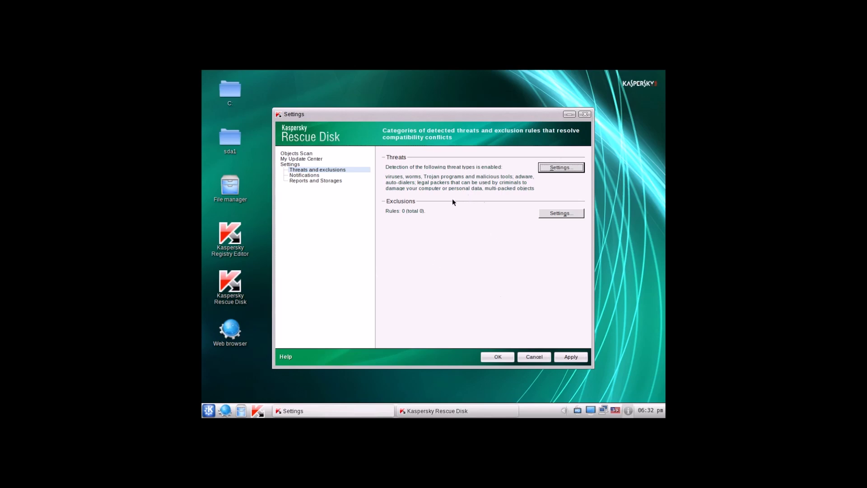
Look over the notification event list unchanged, then move to Reports and Storages.
left_click(318, 176)
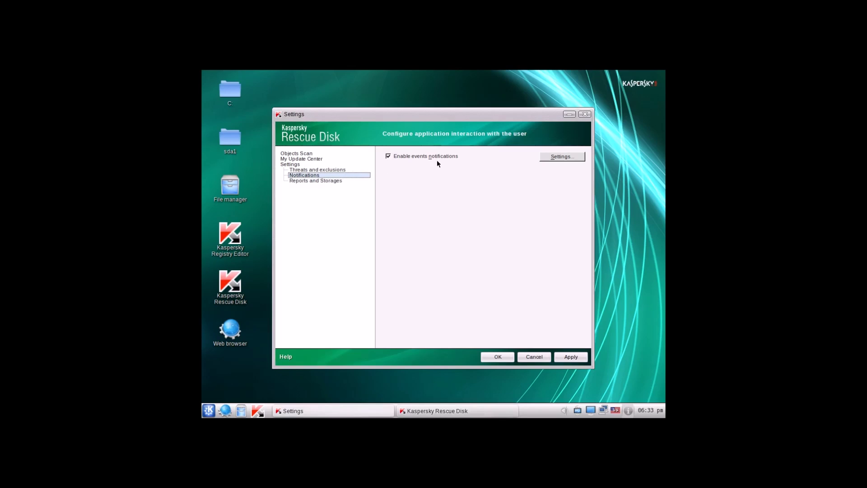
left_click(570, 159)
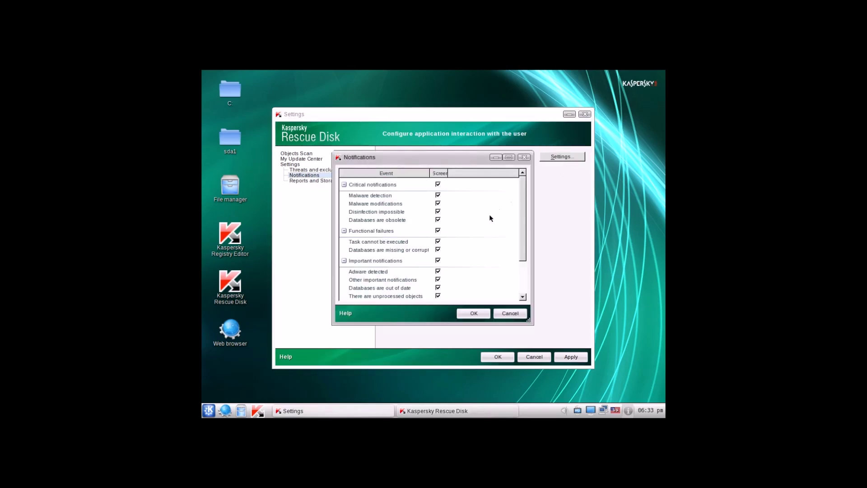
scroll(489, 214, "down", 5)
left_click(505, 314)
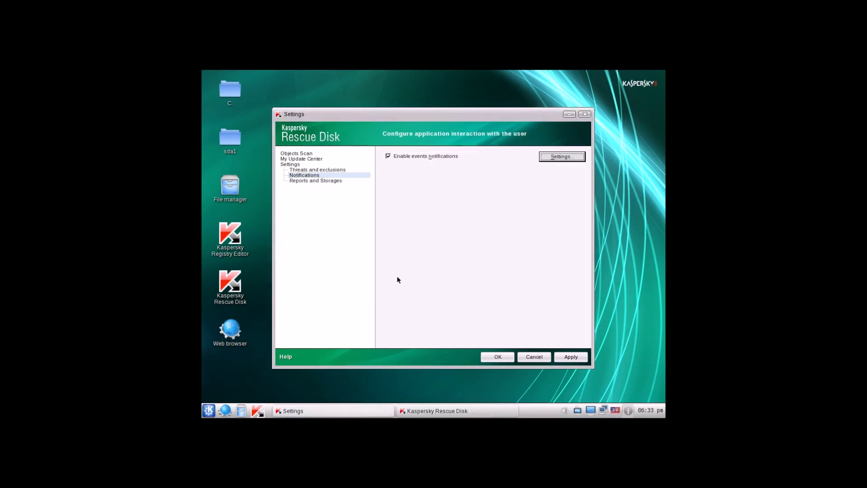
left_click(332, 181)
Cancel the settings and return to the Objects Scan page with boot sectors, startup objects, C and sda1 ticked.
left_click(535, 357)
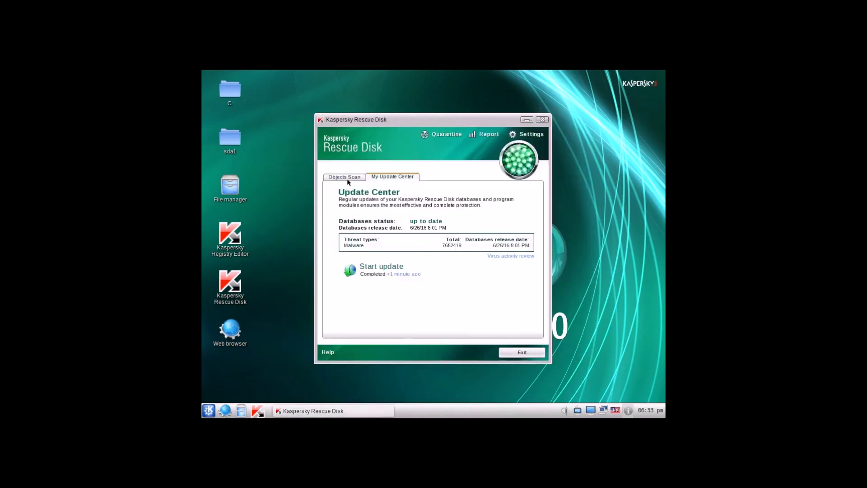
left_click(346, 177)
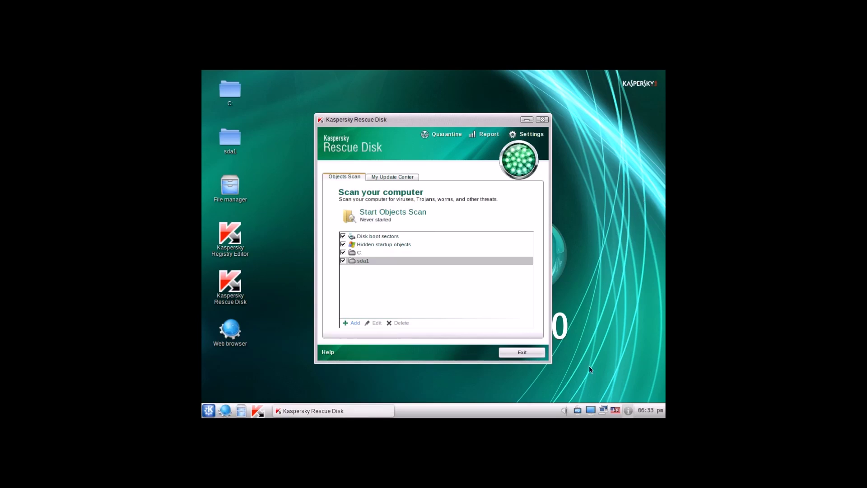
Switch the screen resolution to 1400x1050, accept it, and recentre the Kaspersky window.
left_click(590, 410)
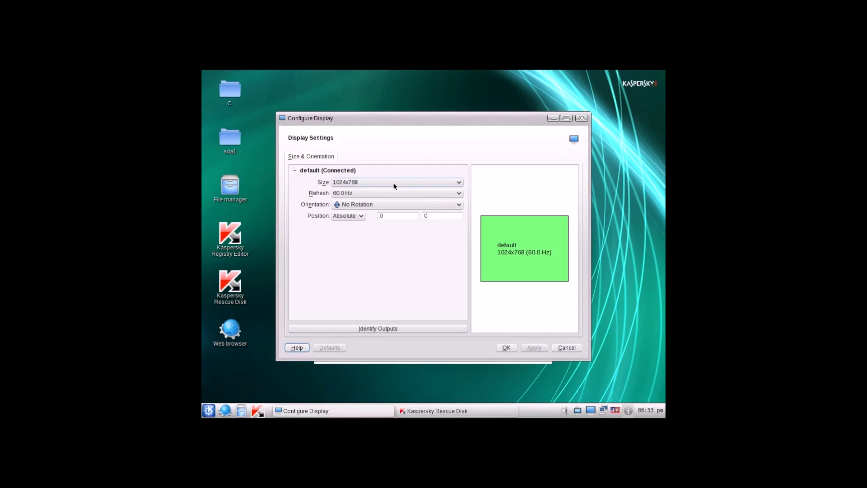
left_click(394, 182)
left_click(349, 249)
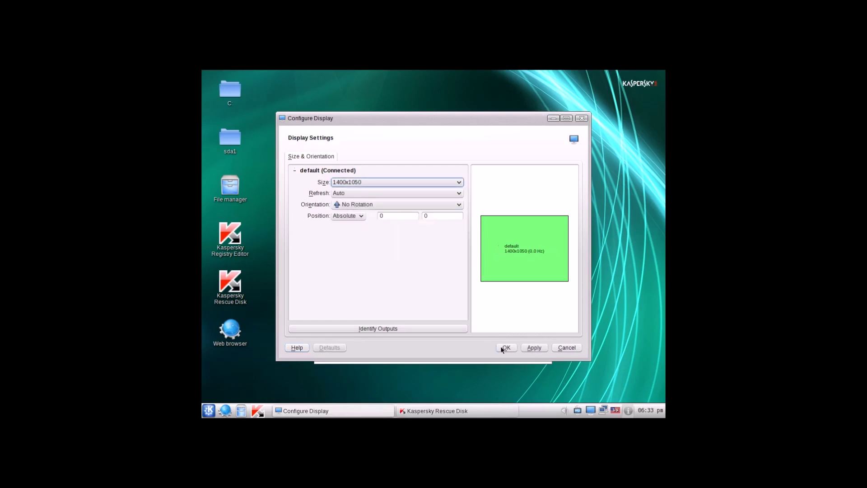
left_click(534, 347)
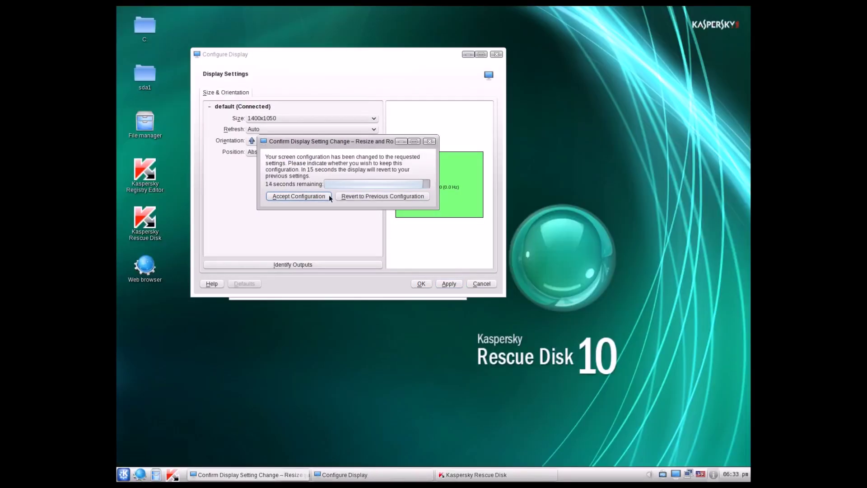
left_click(308, 196)
left_click(421, 283)
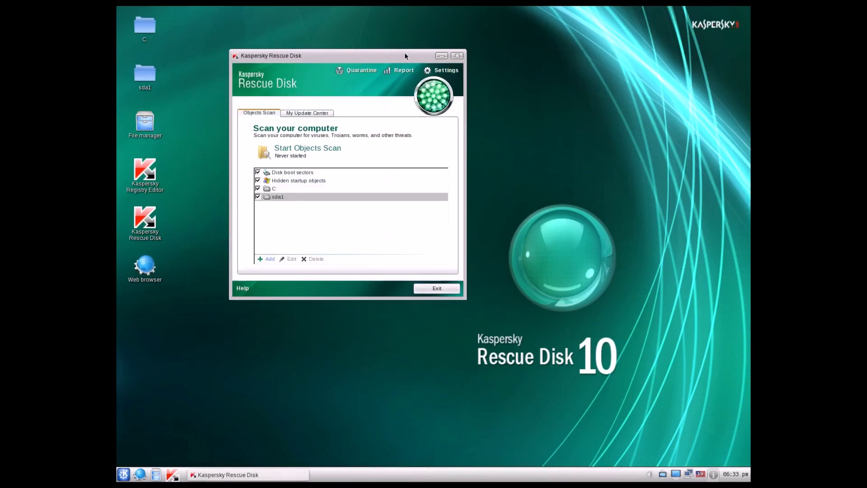
left_click_drag(376, 59, 478, 118)
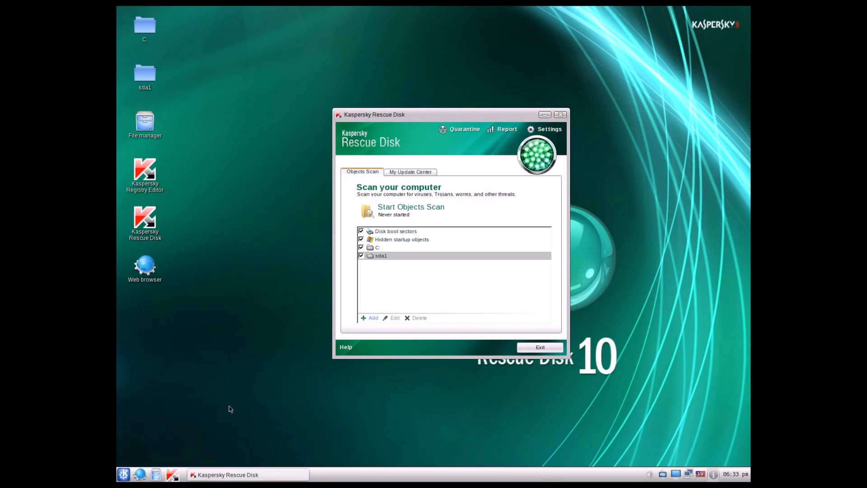
left_click(158, 474)
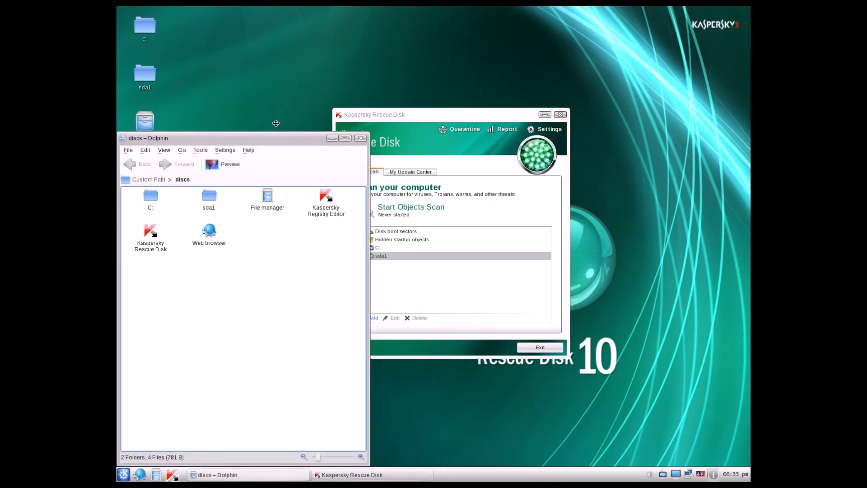
left_click_drag(325, 138, 354, 101)
double_click(354, 100)
left_click(146, 74)
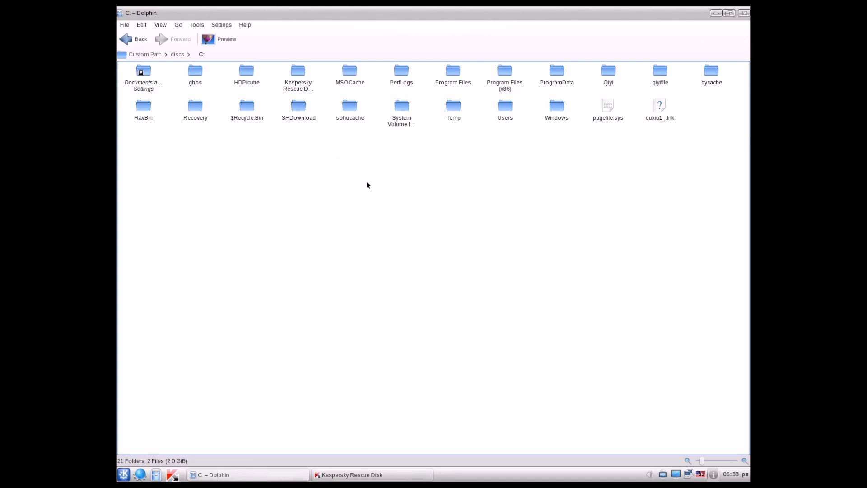
left_click(745, 13)
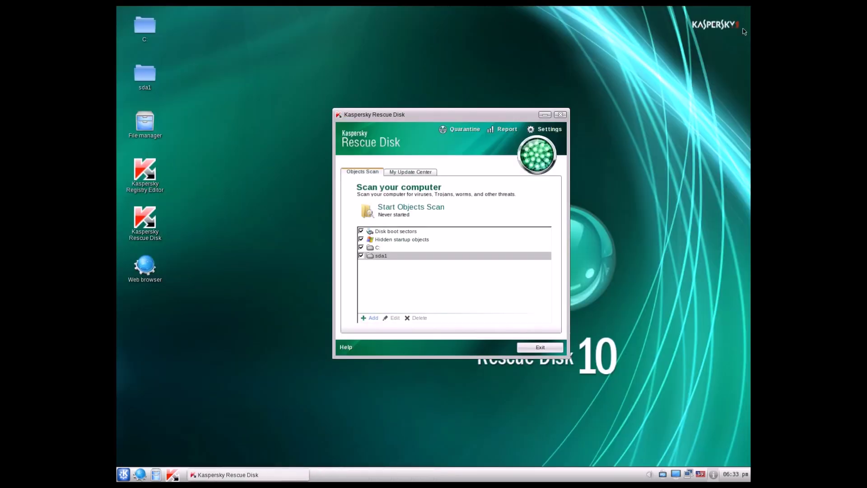
Launch the web browser from the K application launcher menu.
left_click(124, 475)
left_click(259, 427)
left_click(124, 474)
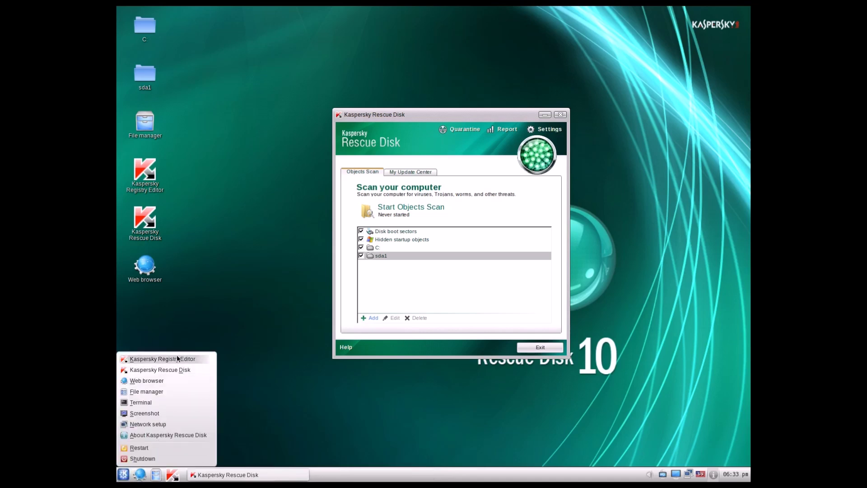
left_click(176, 384)
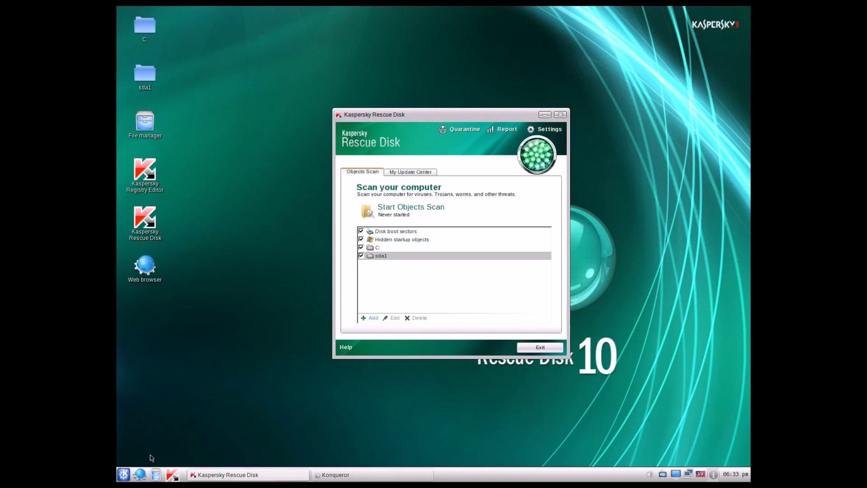
left_click(124, 475)
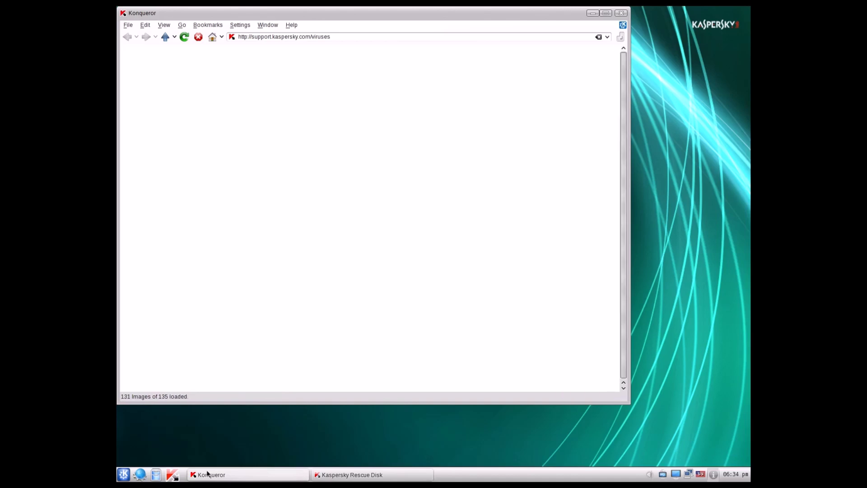
Scroll through Kaspersky's Safety 101 'main sources of threats' page, then close Konqueror.
left_click(124, 475)
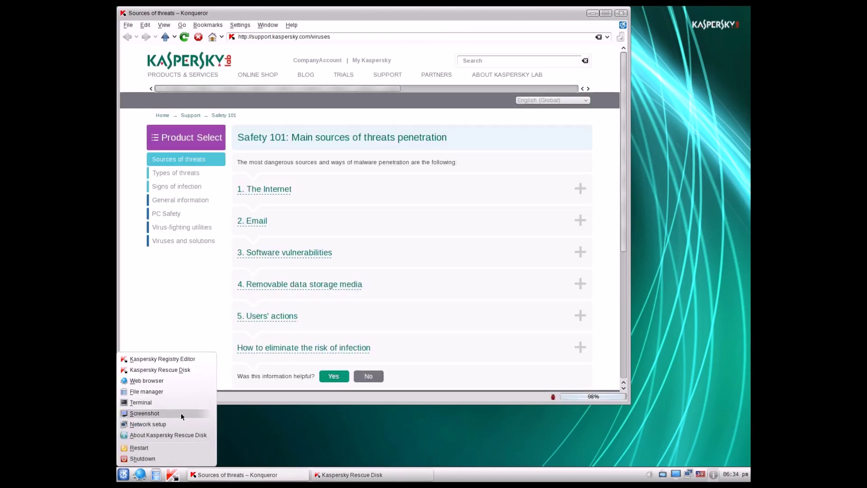
left_click(227, 305)
scroll(408, 295, "down", 5)
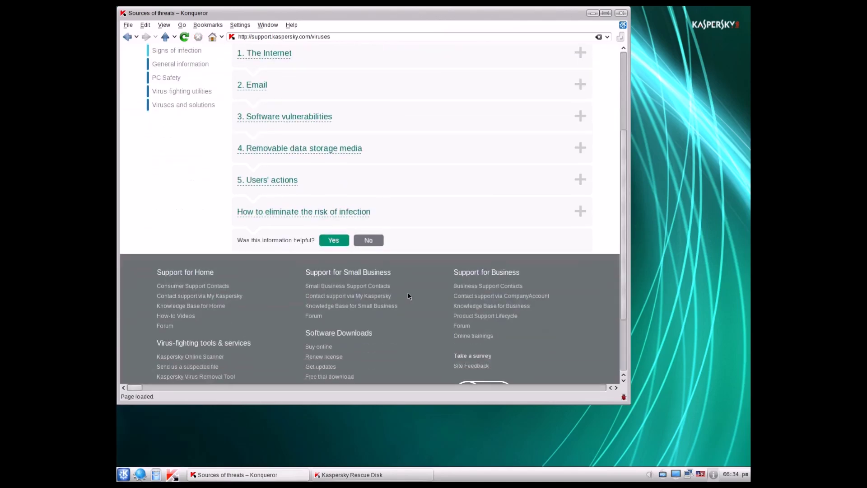
scroll(408, 292, "up", 5)
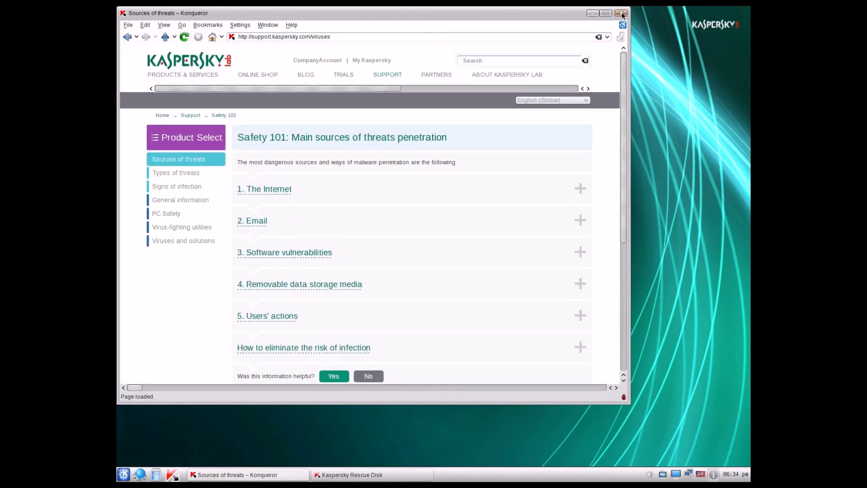
left_click(622, 13)
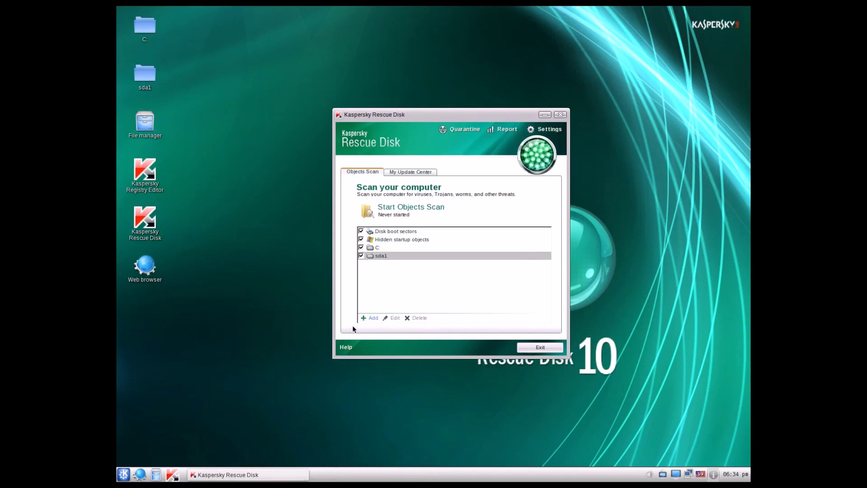
Nudge the Rescue Disk window up and start scanning boot sectors, startup objects, C: and sda1.
mouse_move(453, 117)
left_mouse_down()
mouse_move(452, 97)
mouse_move(453, 103)
left_mouse_up()
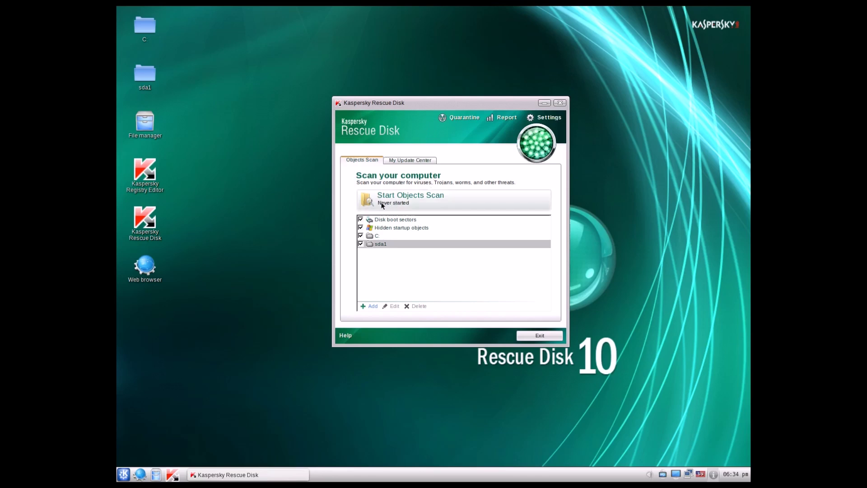
left_click(406, 207)
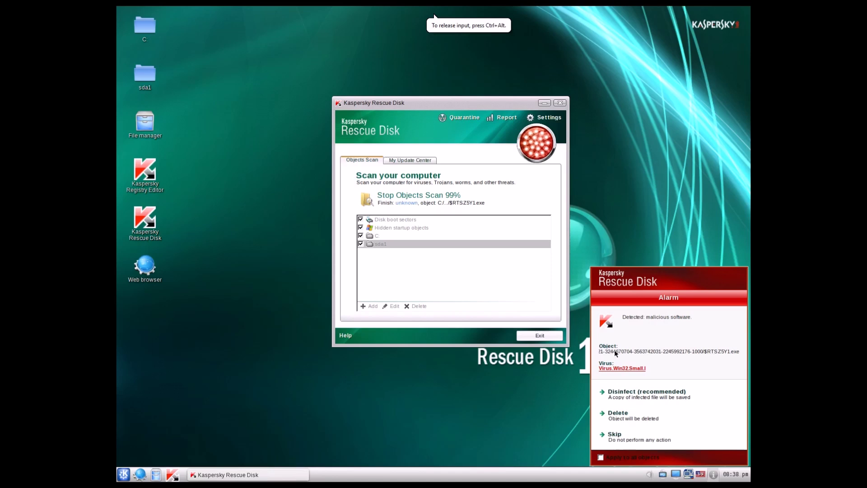
Delete the Virus.Win32.Small.l file, then open the Quarantine's Detected threats list.
left_click(618, 415)
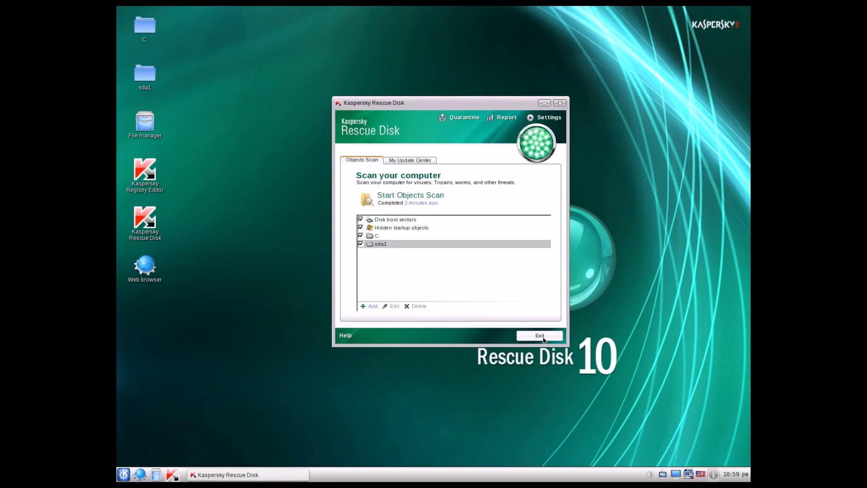
left_click(464, 118)
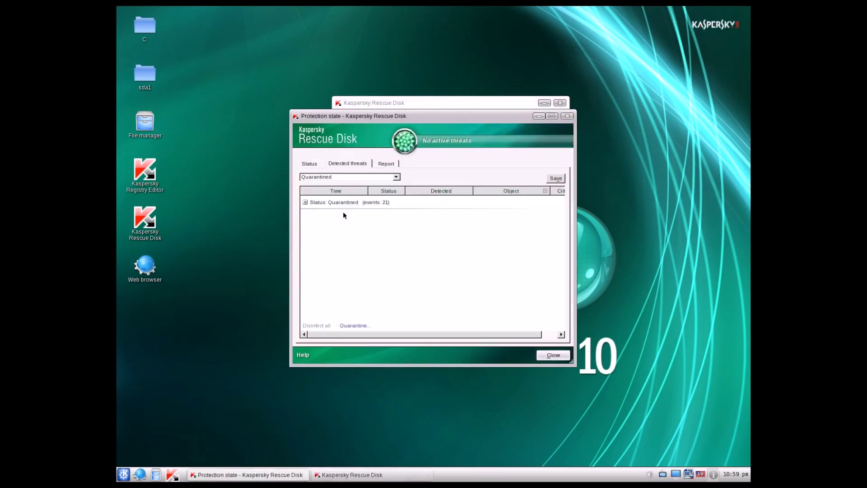
Expand and scroll the Quarantined entries, view the report (1136 malicious, 116 adware), then close it.
left_click(306, 202)
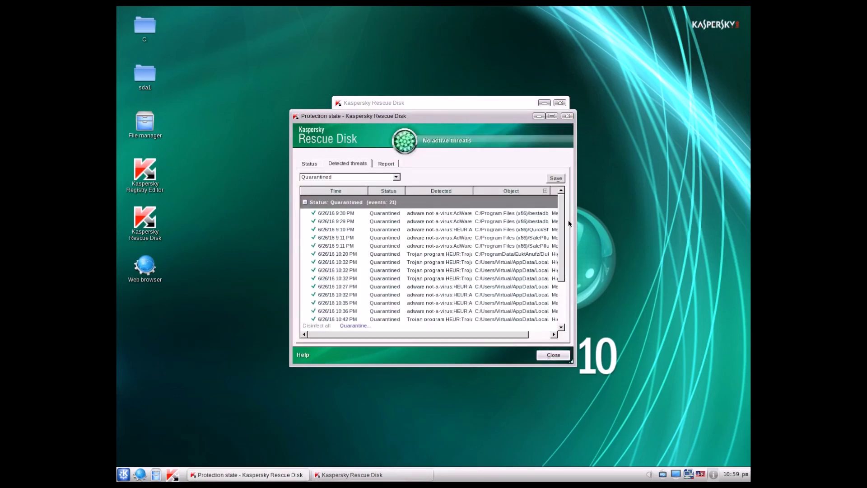
left_click_drag(562, 229, 560, 284)
left_click_drag(563, 254, 571, 212)
left_click(386, 164)
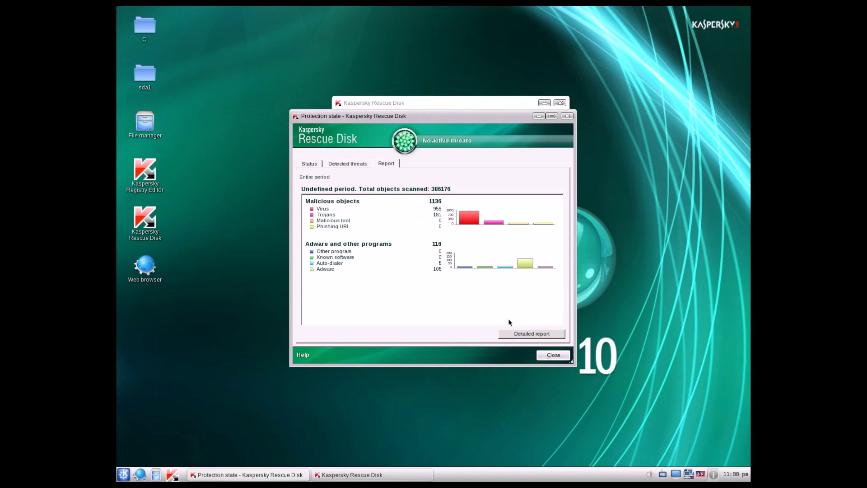
left_click(552, 355)
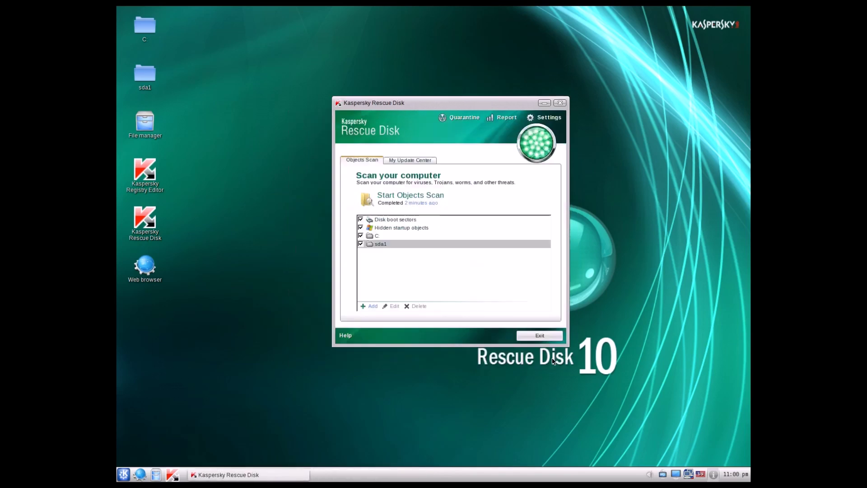
Quit Kaspersky Rescue Disk, confirming Yes, and restart the computer from the K menu.
left_click(564, 105)
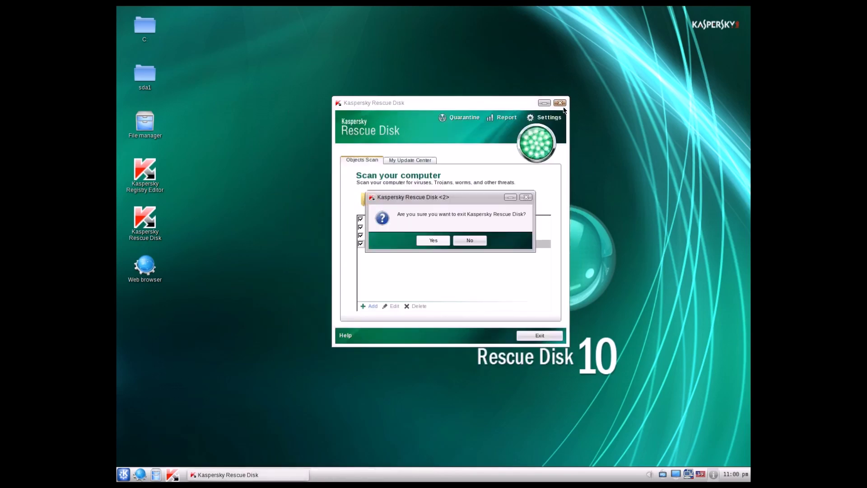
left_click(429, 242)
left_click(123, 474)
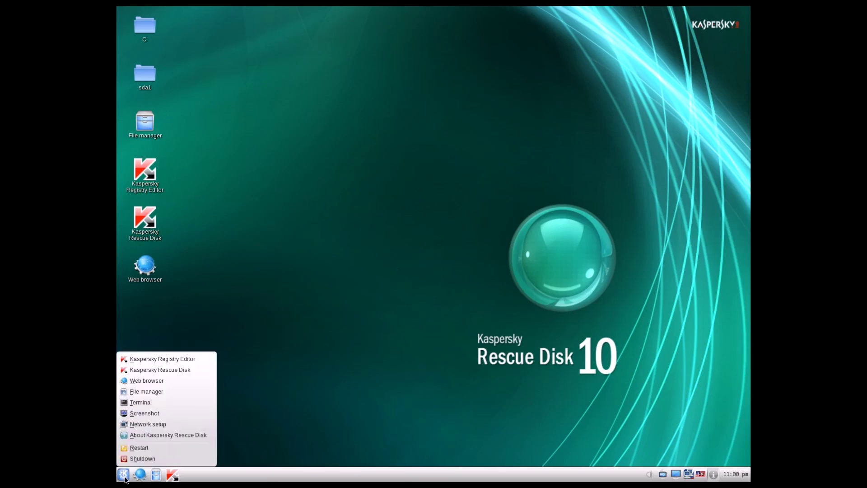
left_click(132, 448)
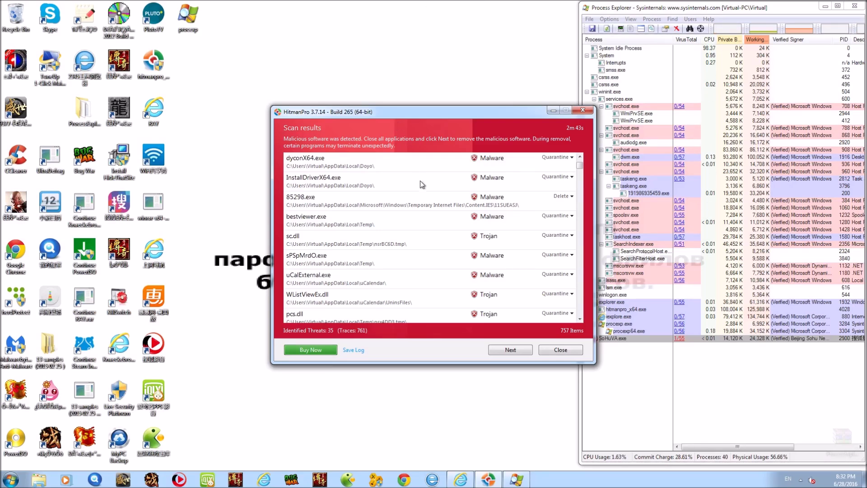
View detections for dyconX64.exe, TuneUpUtilitiesService64.exe, vmtoolsd.exe, VMwareHostOpen.exe, ultradefrag.exe and 7zFM.exe.
left_click(446, 169)
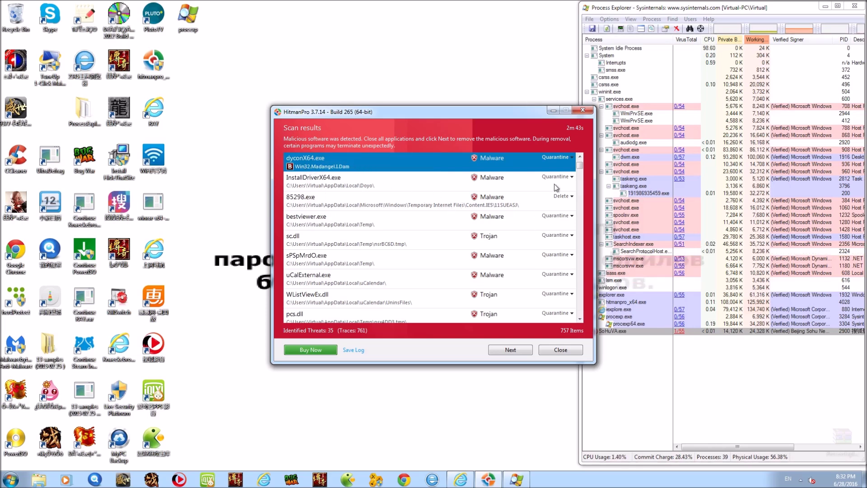
mouse_move(579, 165)
left_mouse_down()
mouse_move(580, 176)
mouse_move(581, 163)
left_mouse_up()
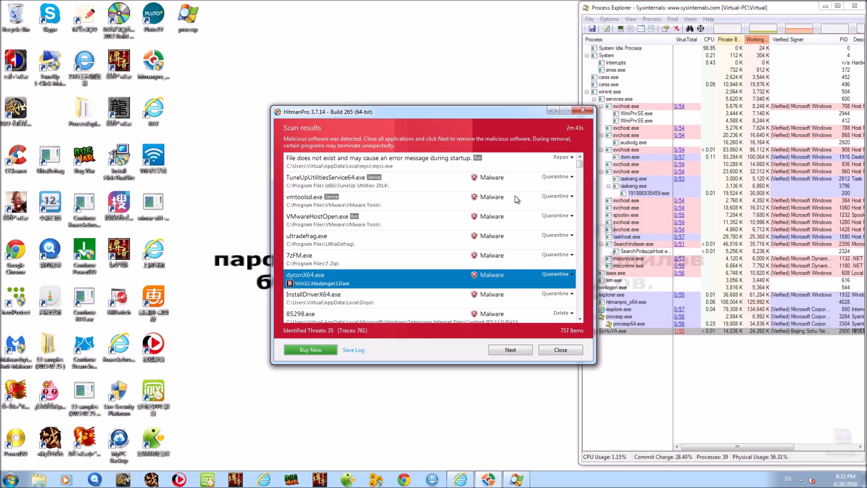
left_click(466, 185)
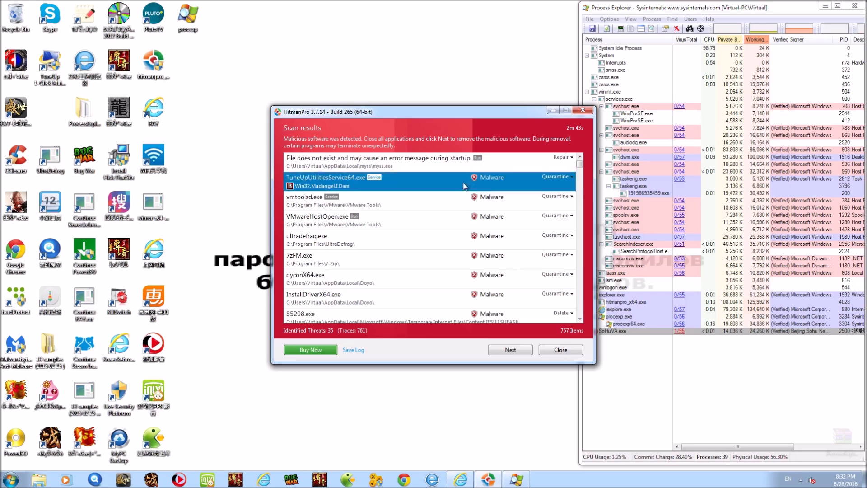
left_click(417, 197)
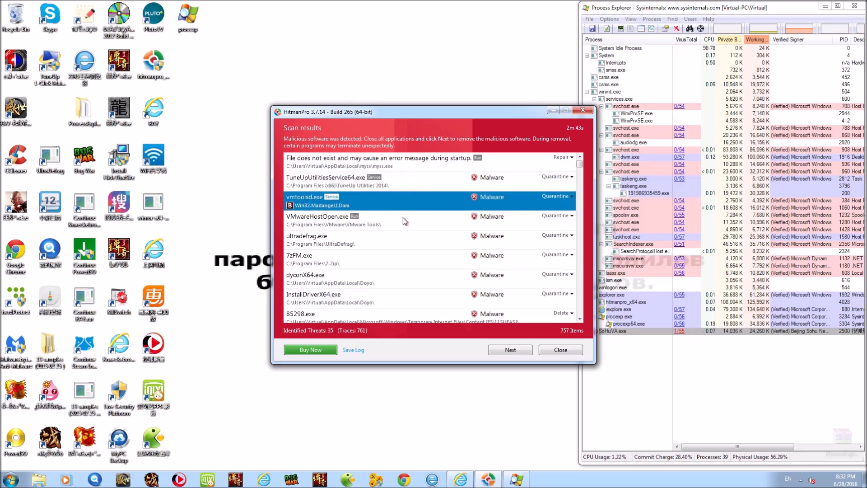
left_click(401, 218)
left_click(401, 201)
left_click(403, 185)
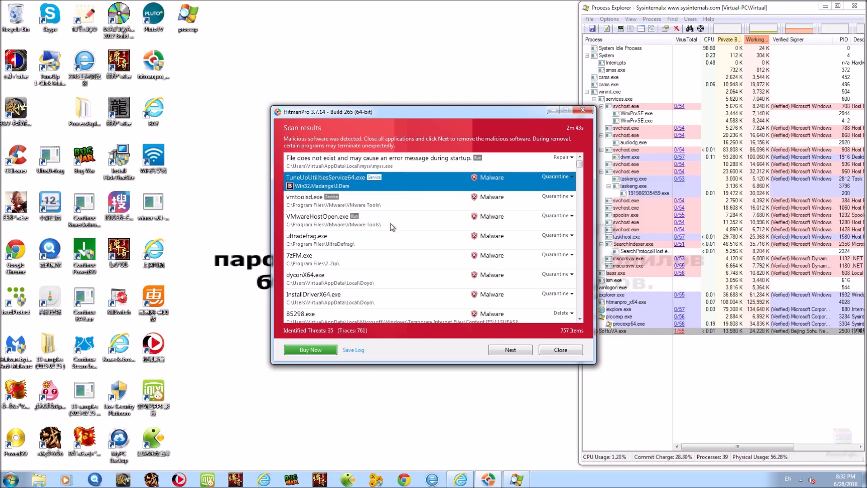
left_click(382, 237)
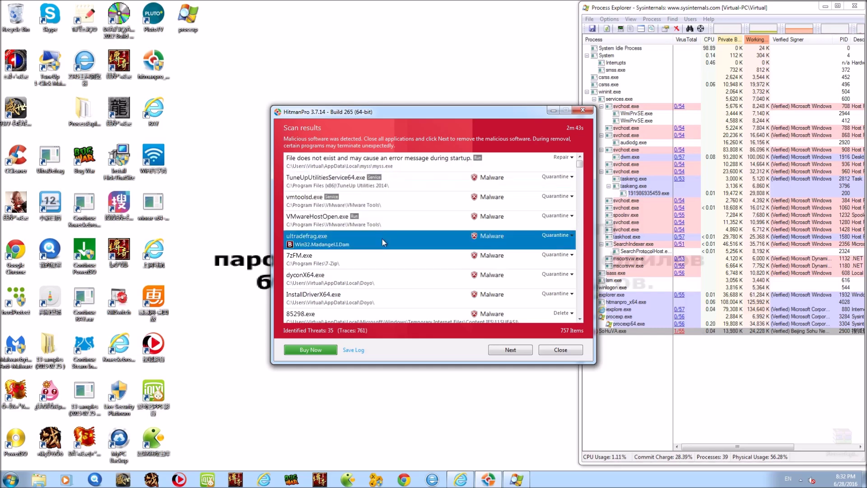
left_click(370, 262)
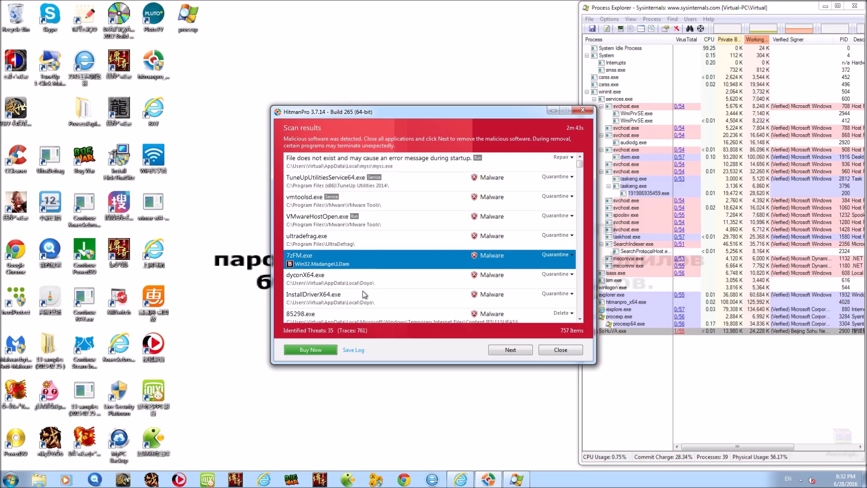
left_click(366, 238)
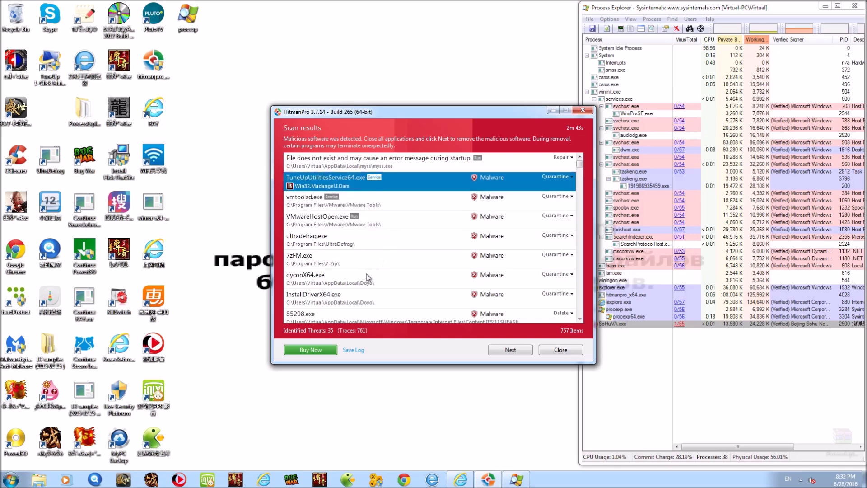
View detections for bestviewer.exe, 85298.exe, sc.dll, sPSpMrdO.exe, uCalExternal.exe, WListViewEx.dll and pcs.dll.
scroll(362, 300, "down", 2)
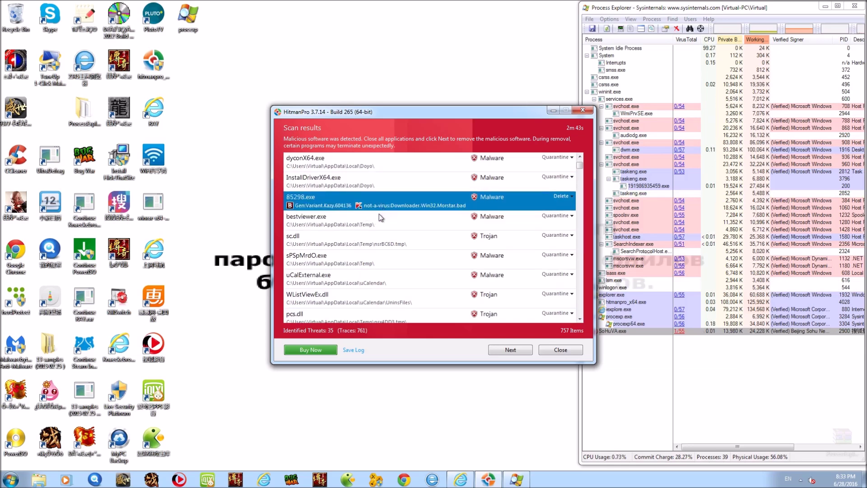
left_click(379, 213)
left_click(332, 205)
left_click(402, 218)
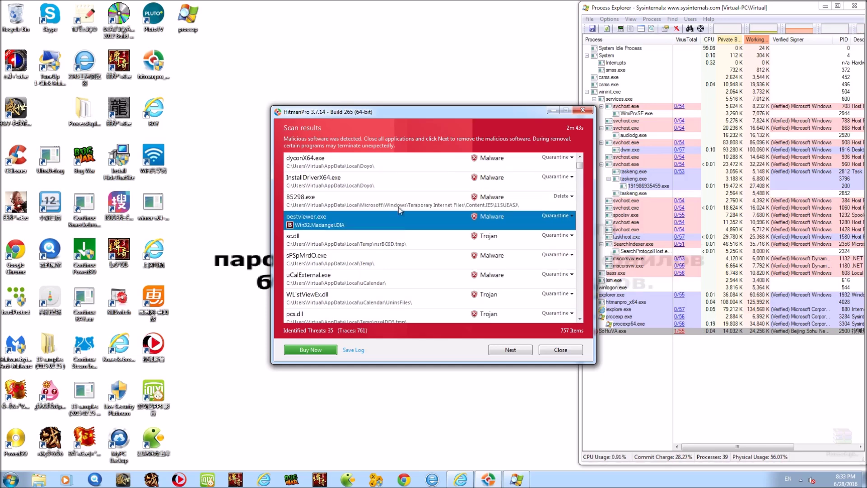
left_click(398, 207)
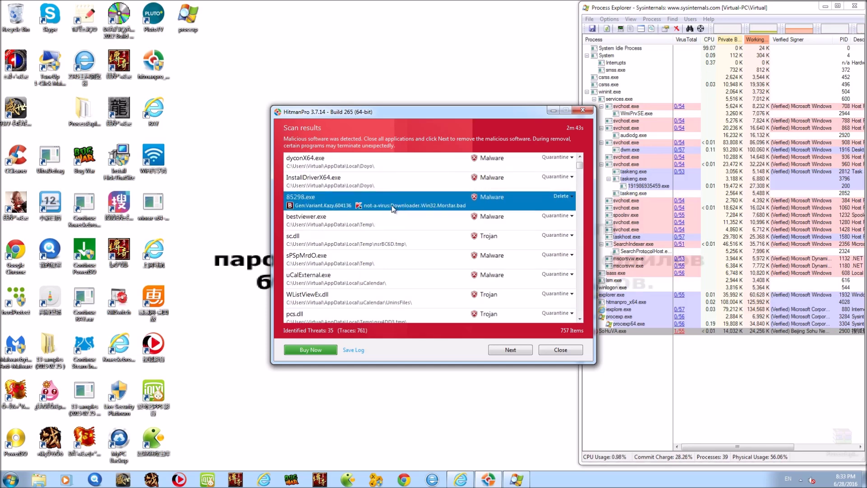
left_click(385, 217)
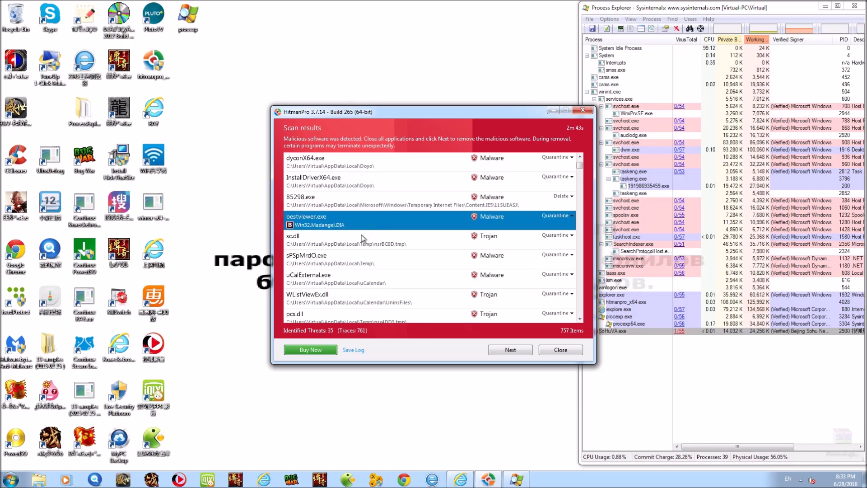
left_click(333, 203)
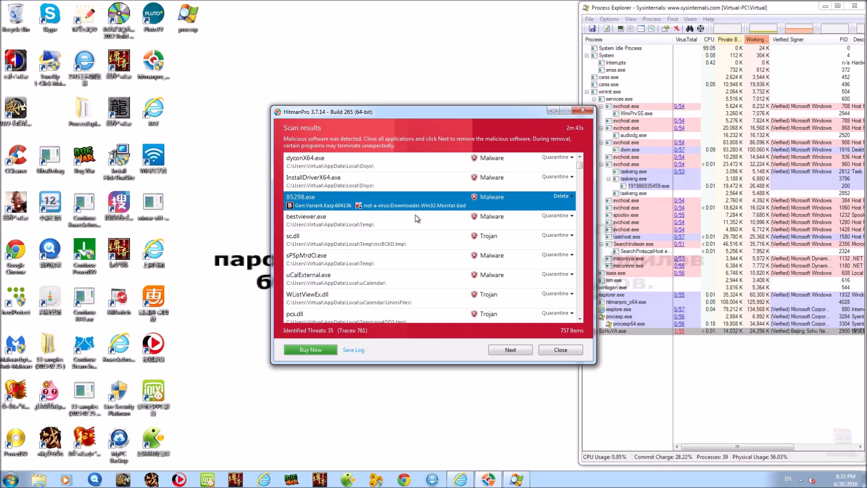
left_click(383, 216)
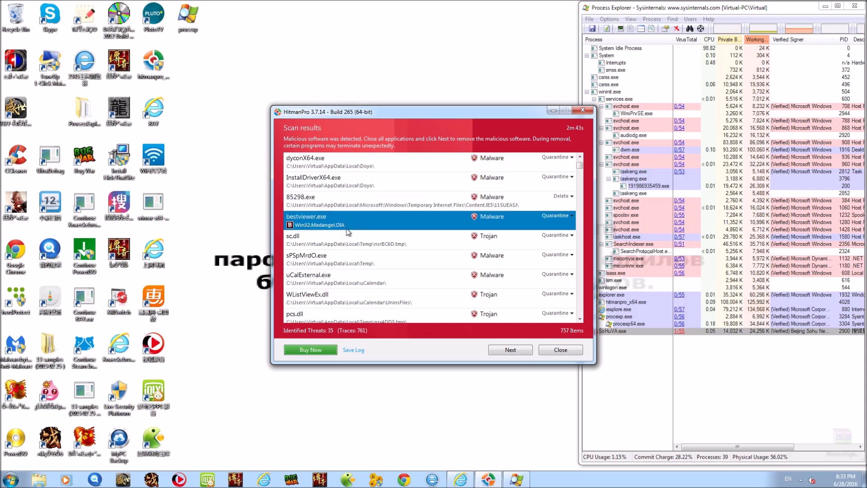
left_click(341, 244)
left_click(342, 263)
left_click(340, 283)
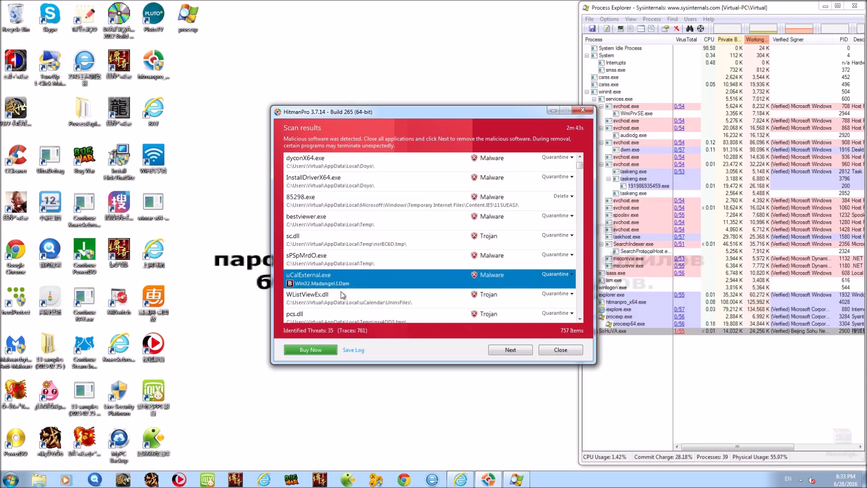
left_click(346, 302)
left_click(346, 313)
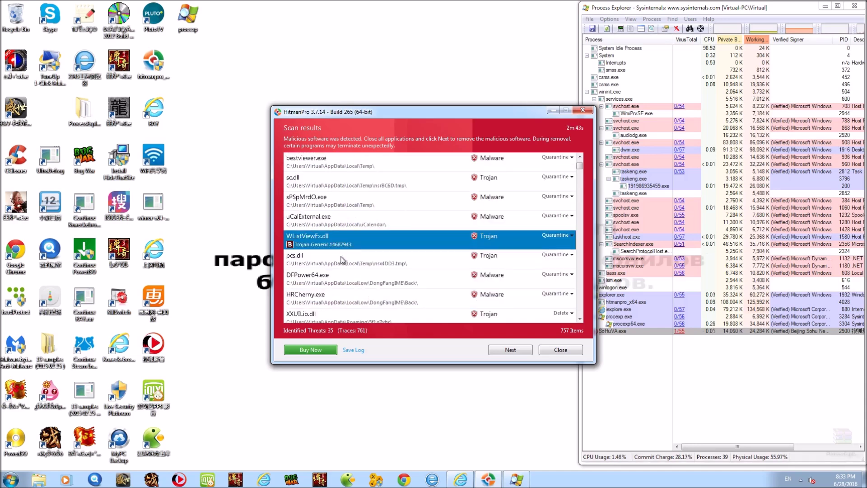
View detections for XXUILib.dll, wdjconx64.exe, DriverInstallerX64.exe, winrar-x64-521.exe, TURegOpt64.exe and tux64thk.exe.
scroll(350, 262, "down", 2)
left_click(405, 205)
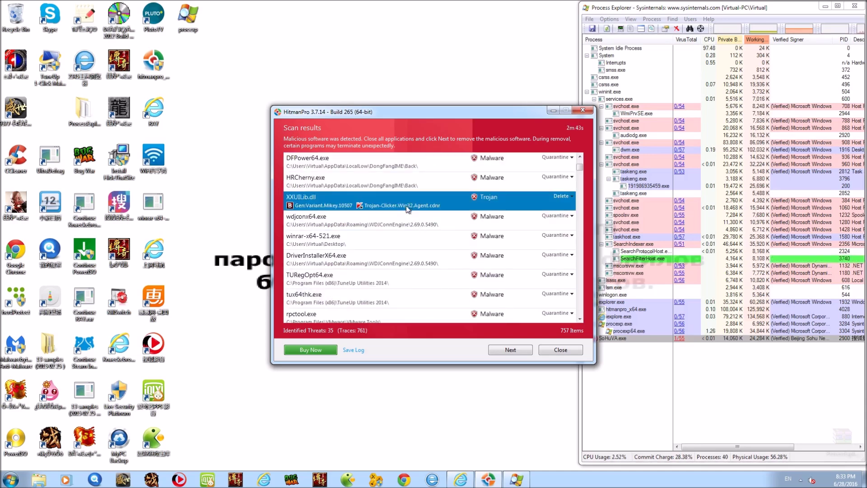
left_click(393, 220)
left_click(390, 255)
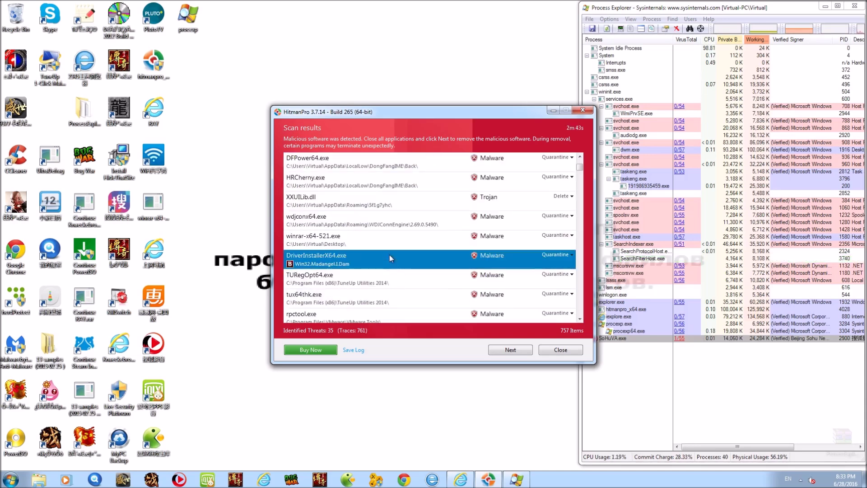
left_click(393, 240)
left_click(392, 279)
left_click(391, 292)
Recheck detections for vmtoolsd.exe, VMwareHostOpen.exe, ultradefrag.exe, 7zFM.exe, dyconX64.exe and InstallDriverX64.exe.
scroll(392, 291, "down", 3)
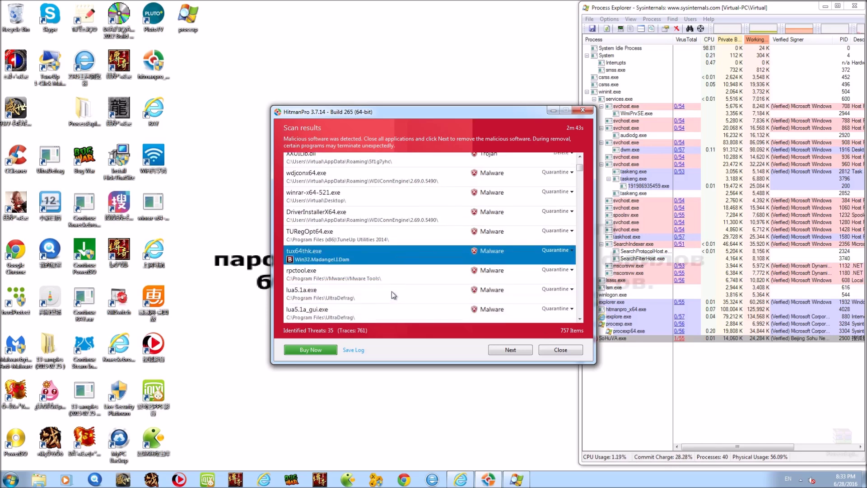
scroll(392, 291, "down", 3)
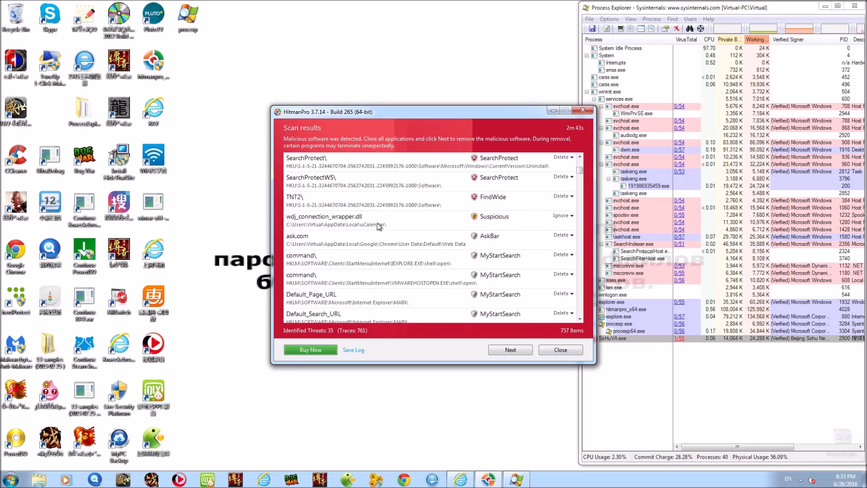
scroll(394, 241, "up", 6)
scroll(394, 241, "down", 3)
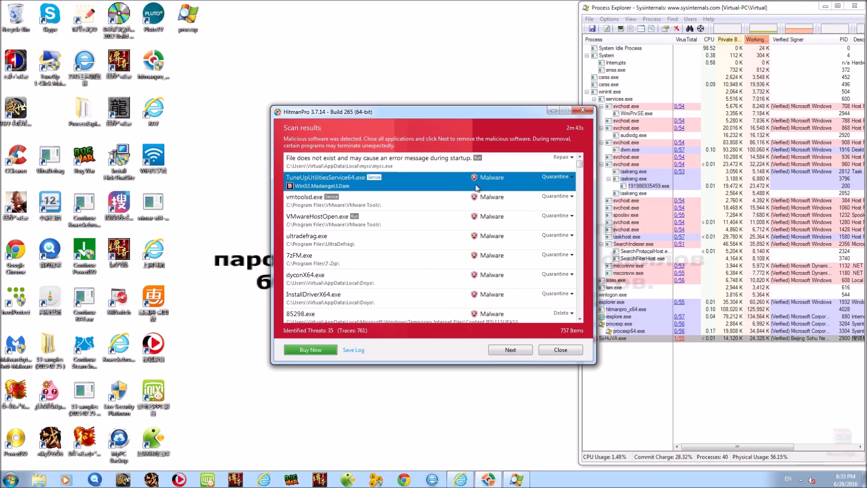
left_click(454, 202)
left_click(450, 222)
left_click(438, 244)
left_click(430, 260)
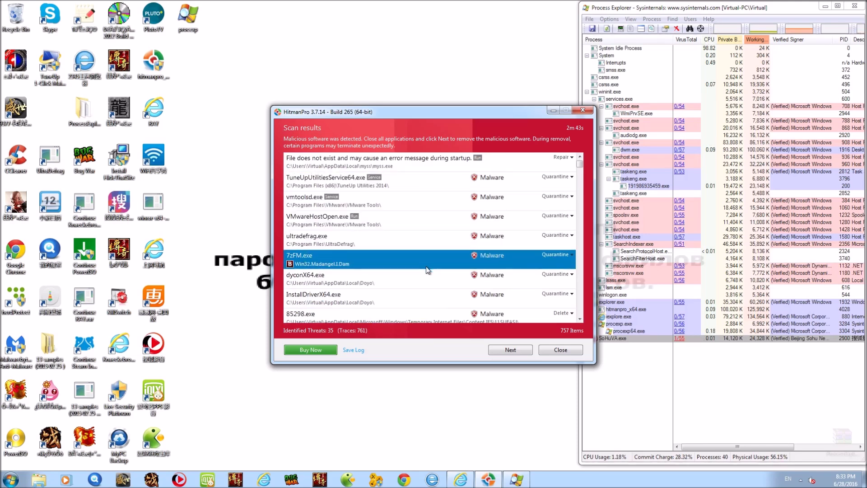
left_click(423, 281)
left_click(420, 294)
Recheck 85298.exe, bestviewer.exe, sc.dll and sPSpMrdO.exe detections, then close the HitmanPro results.
scroll(418, 291, "down", 2)
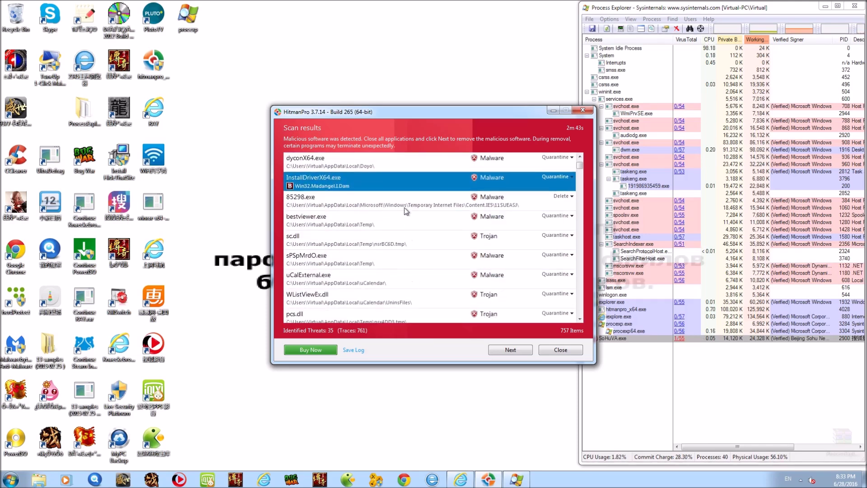
left_click(405, 207)
left_click(387, 217)
left_click(379, 239)
left_click(382, 261)
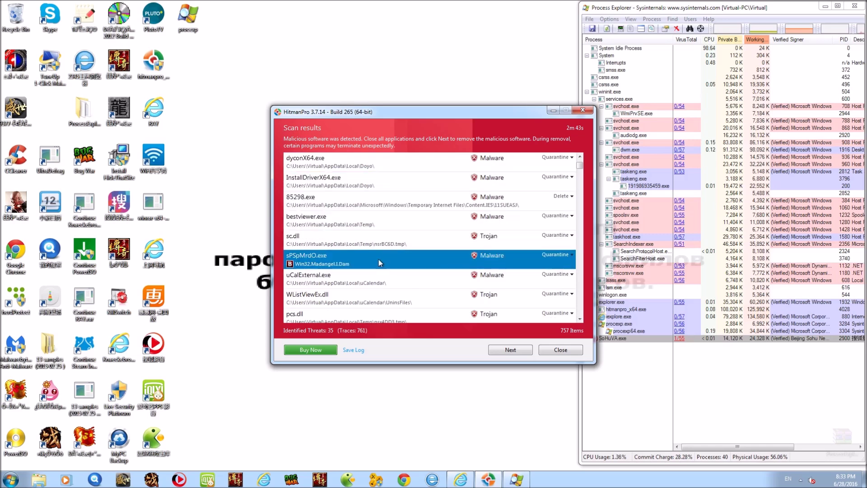
scroll(423, 266, "up", 3)
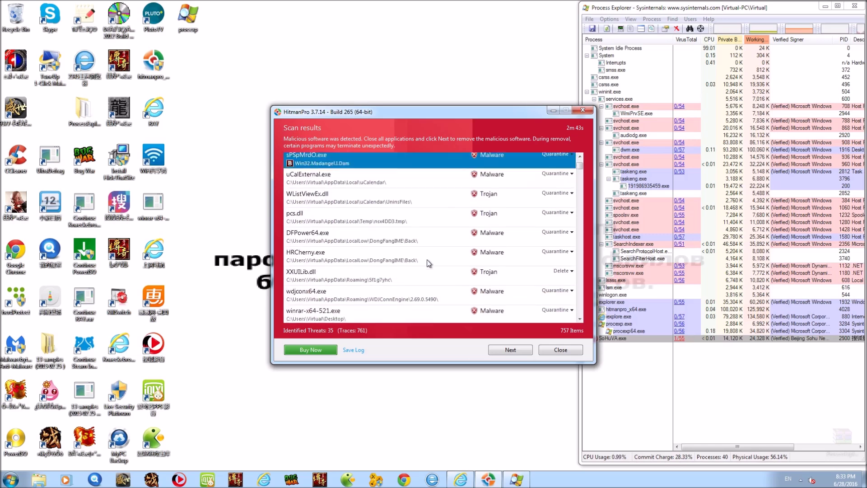
left_click(583, 110)
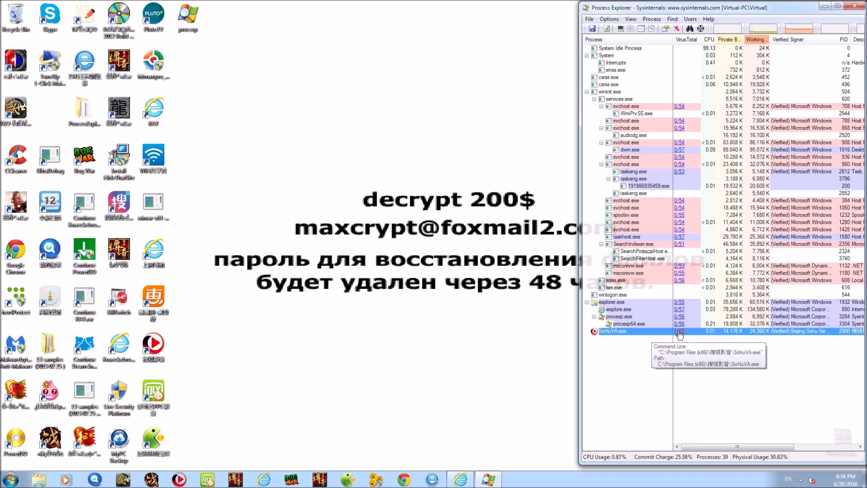
Dismiss the 'Windows cannot find' error and select 191986935459.exe under taskeng.exe to see its access-denied path.
mouse_move(605, 333)
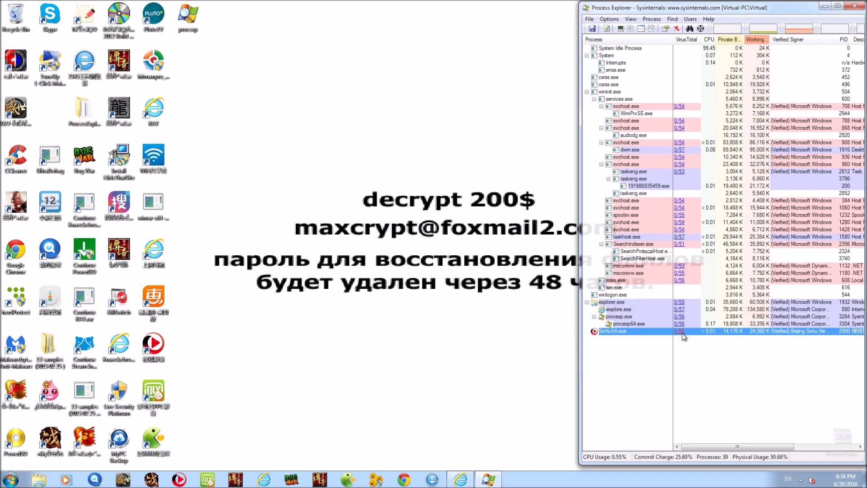
left_click(533, 241)
left_click(641, 187)
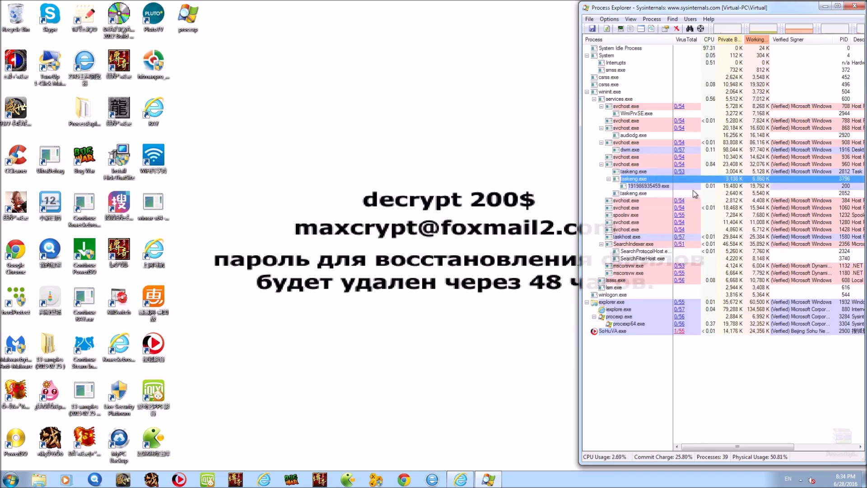
left_click(799, 185)
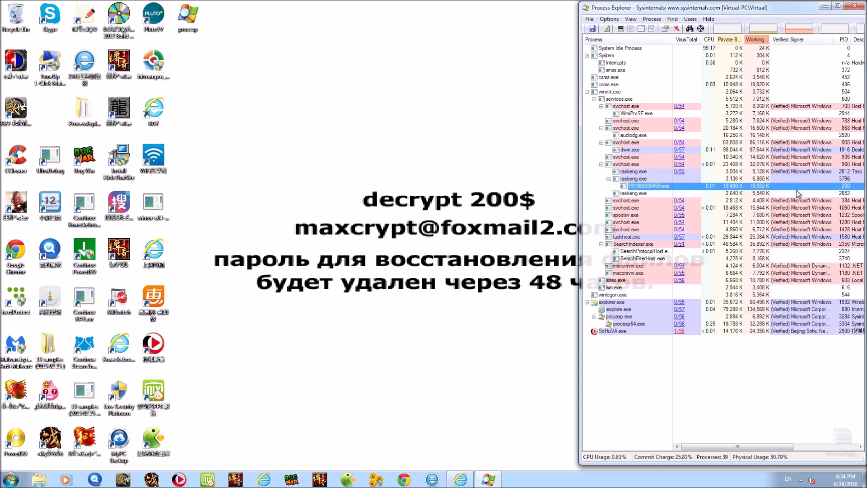
Leave Process Explorer's list via the taskbar and open the Windows Start menu.
mouse_move(653, 189)
left_click(458, 483)
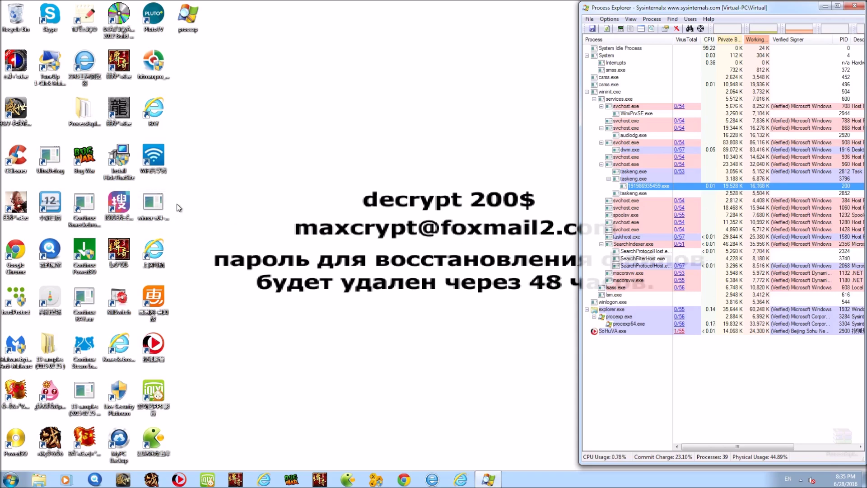
left_click(16, 481)
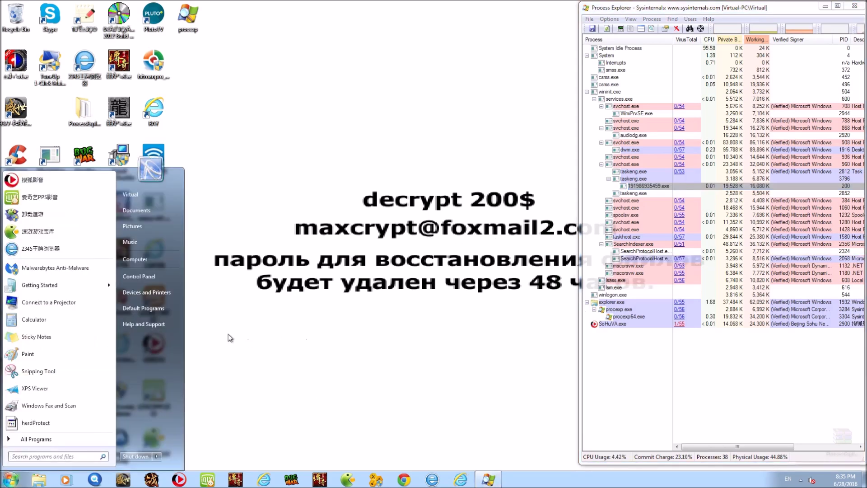
Open the Pictures library and try opening MAX Wallpaper, cancelling the Open with prompt.
mouse_move(74, 291)
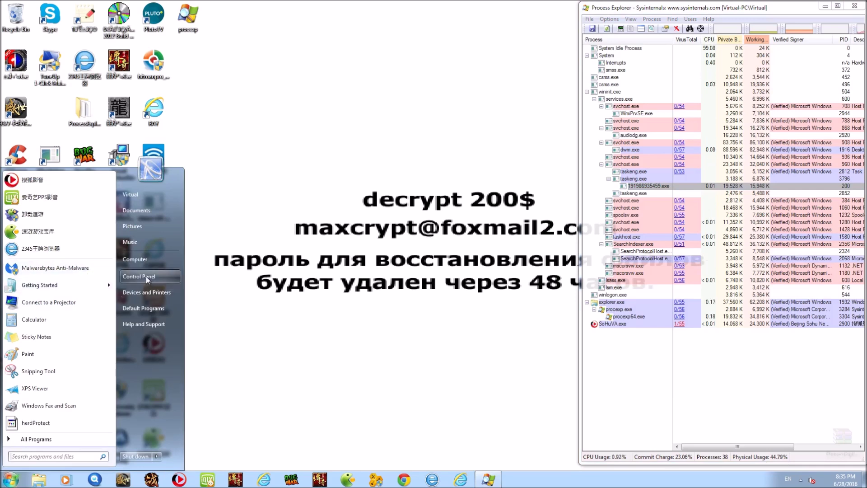
left_click(153, 221)
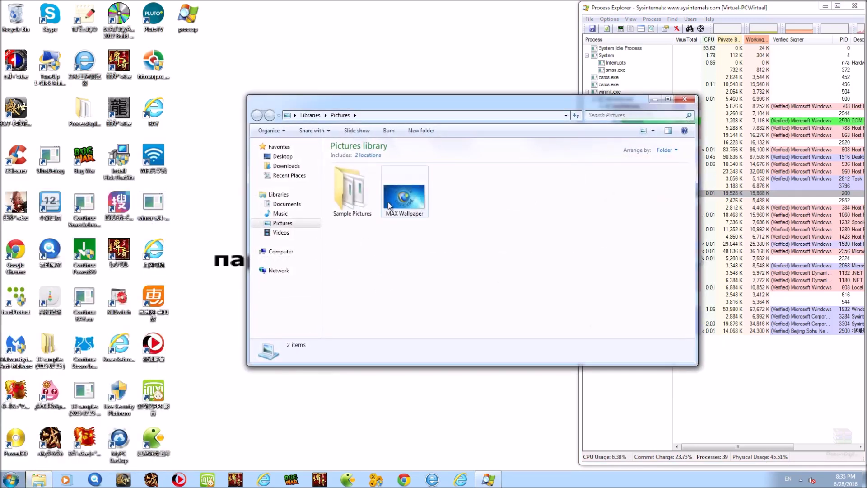
double_click(403, 205)
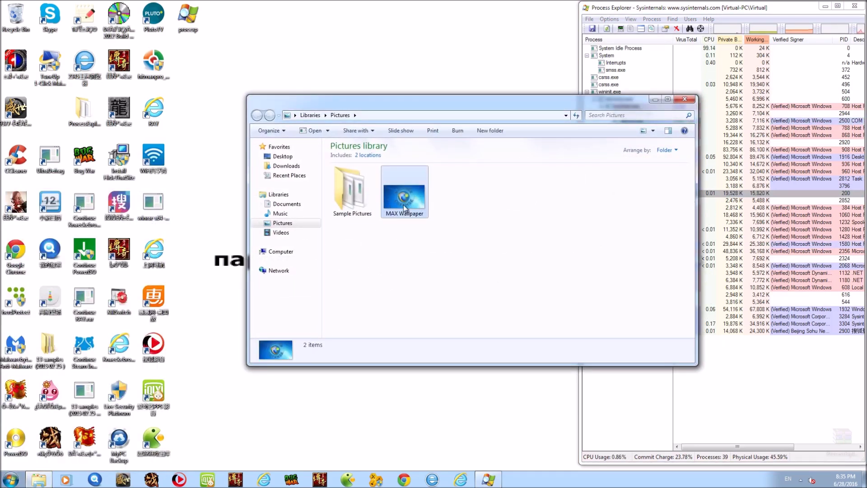
left_click(525, 331)
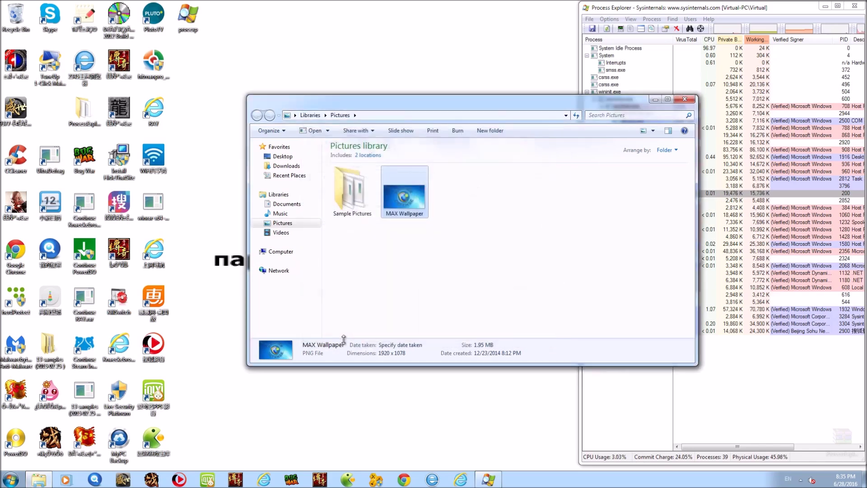
Show the Properties of MAX Wallpaper, a 1.95 MB PNG file.
right_click(402, 212)
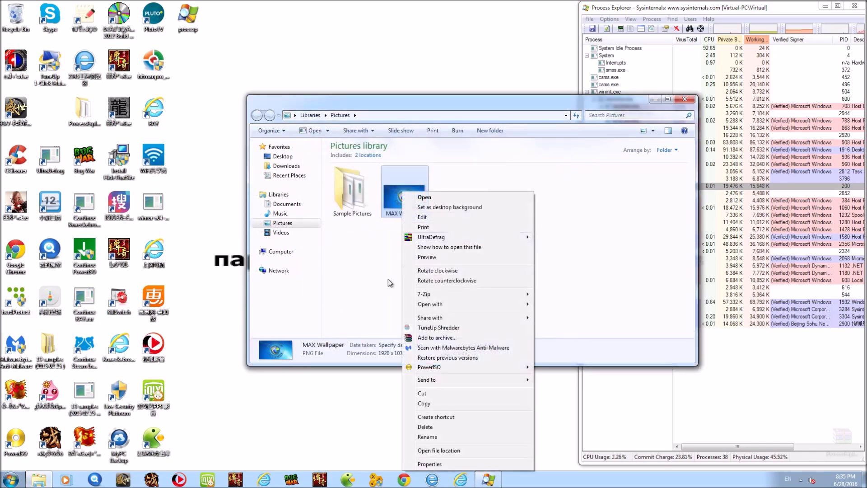
left_click(389, 279)
right_click(414, 207)
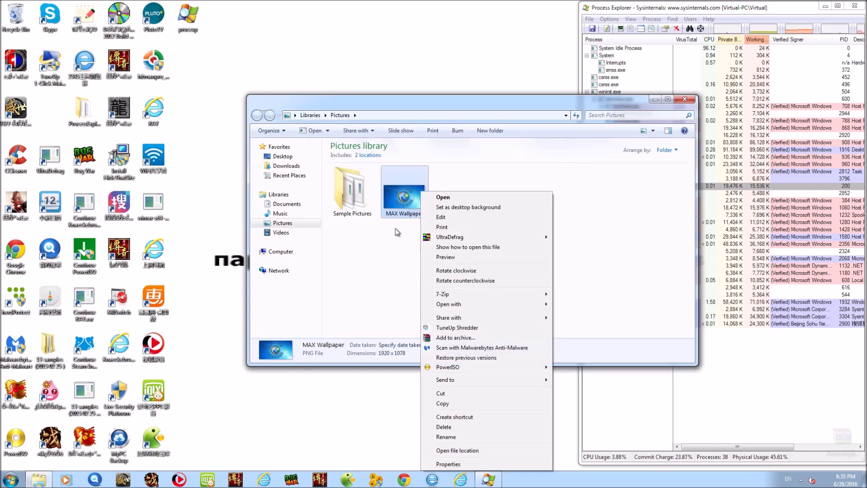
left_click(449, 464)
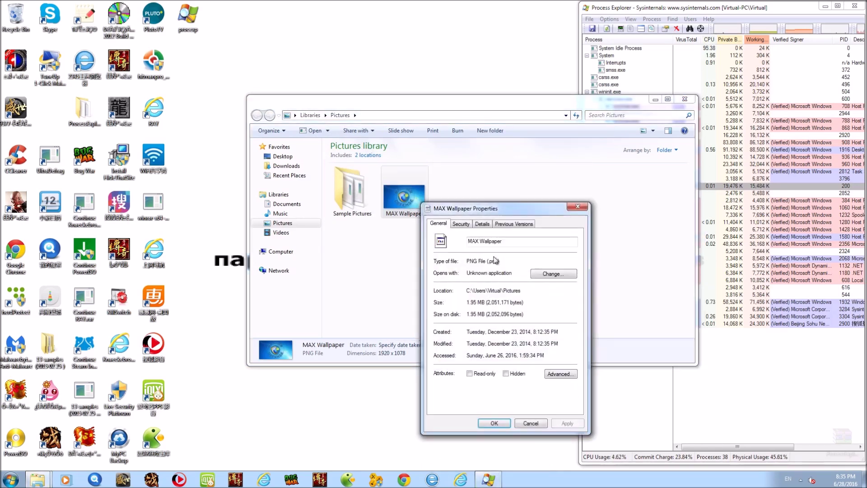
left_click(502, 241)
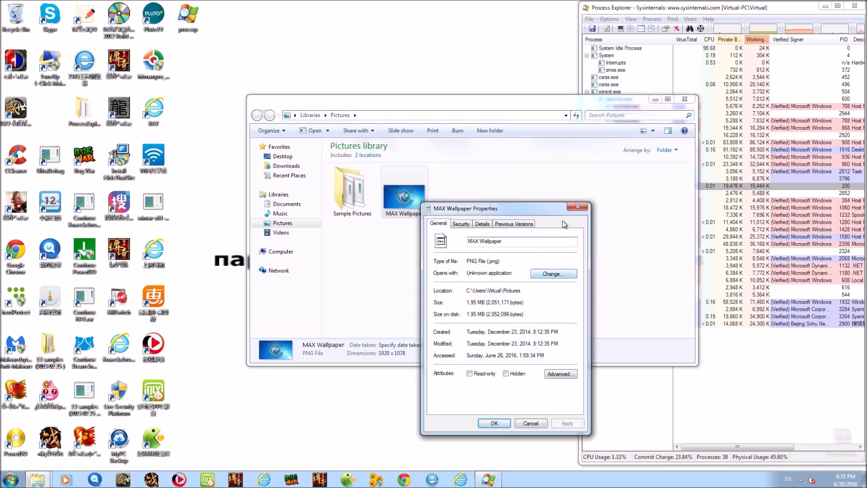